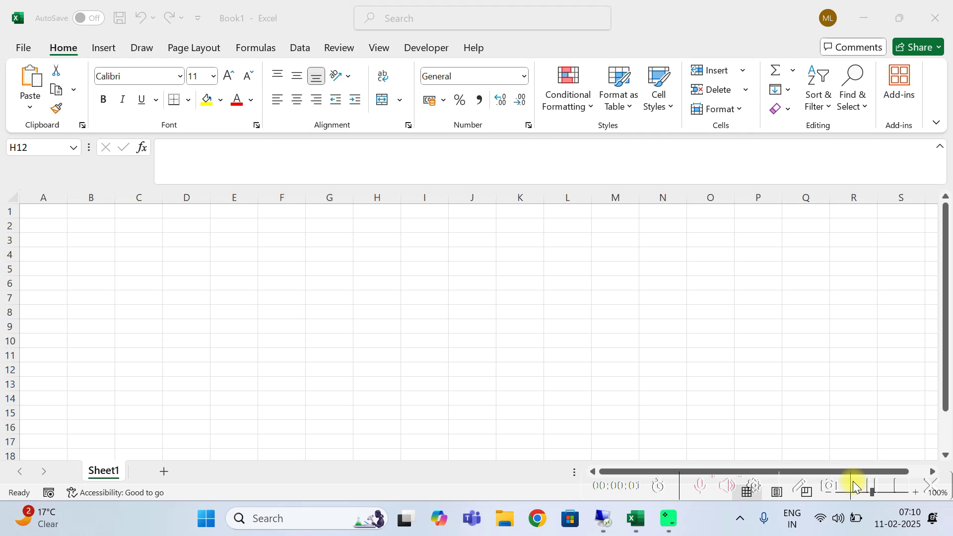
Bring the Performance Assistant note on the blocked delivery forward, raise it, then return to the IMG tree.
click(603, 518)
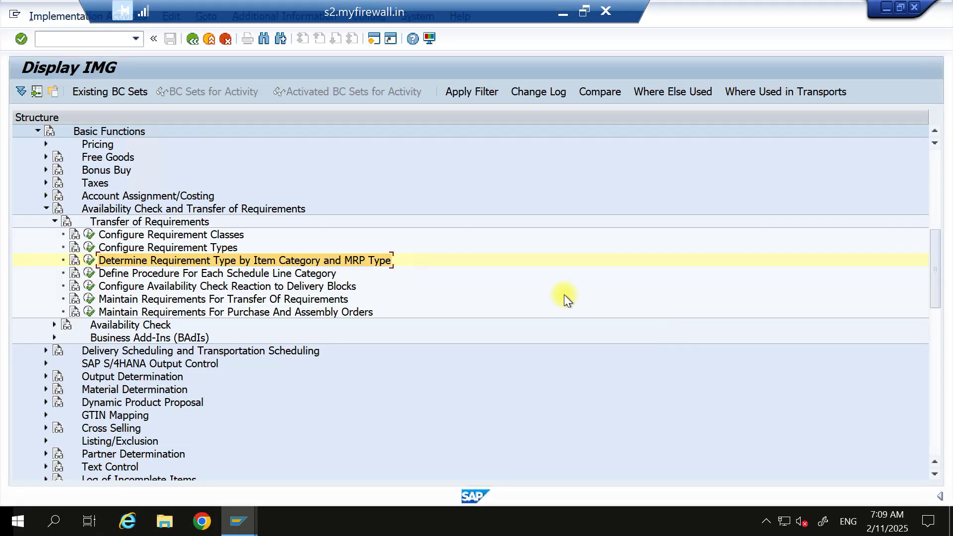
mouse_move(239, 521)
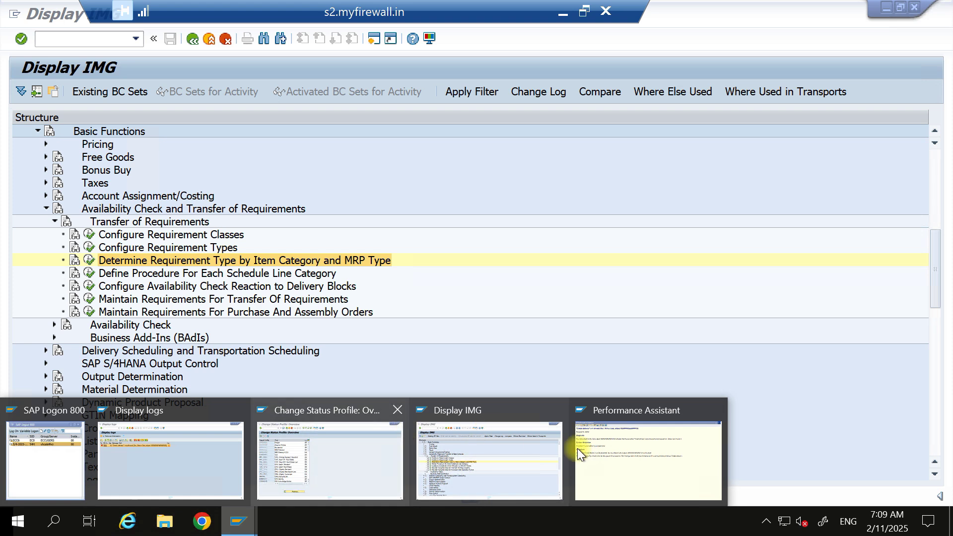
click(613, 456)
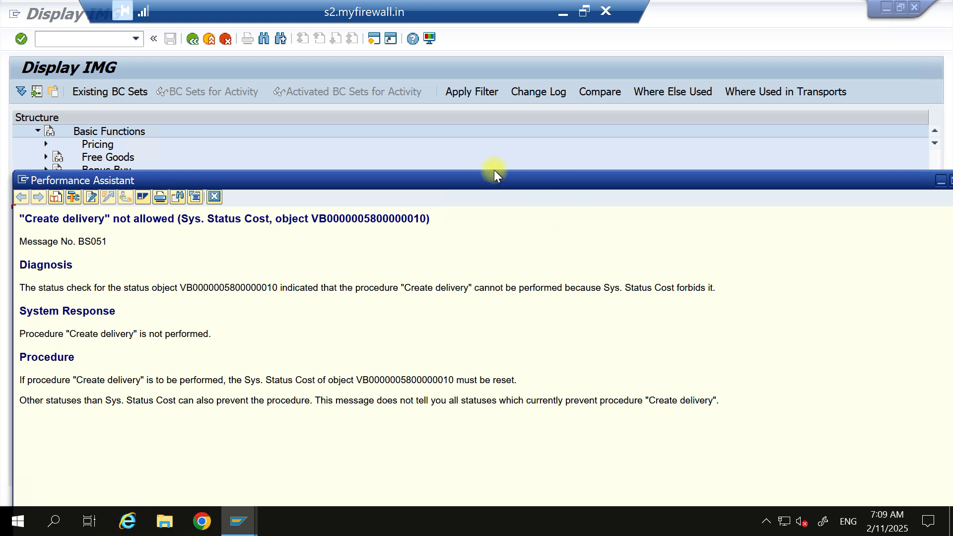
drag(466, 177, 482, 100)
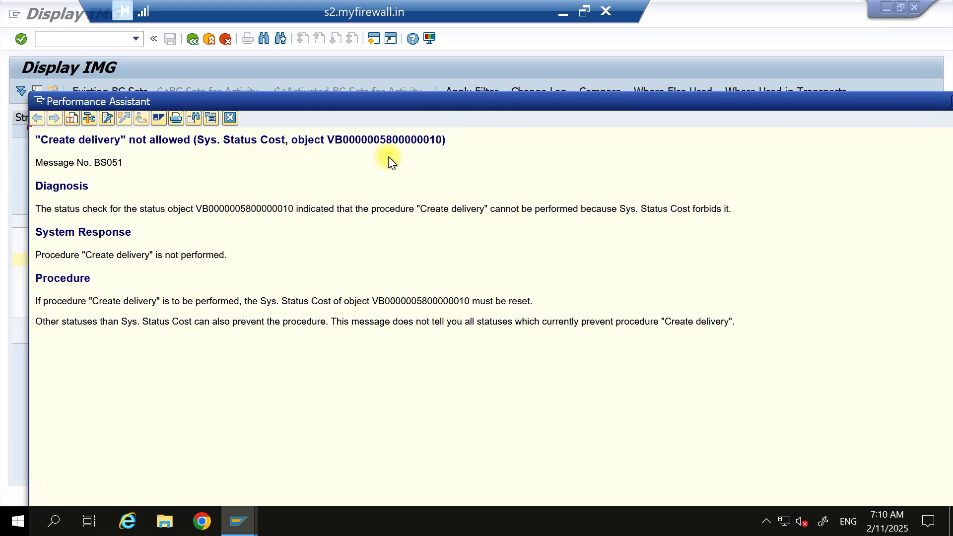
mouse_move(249, 522)
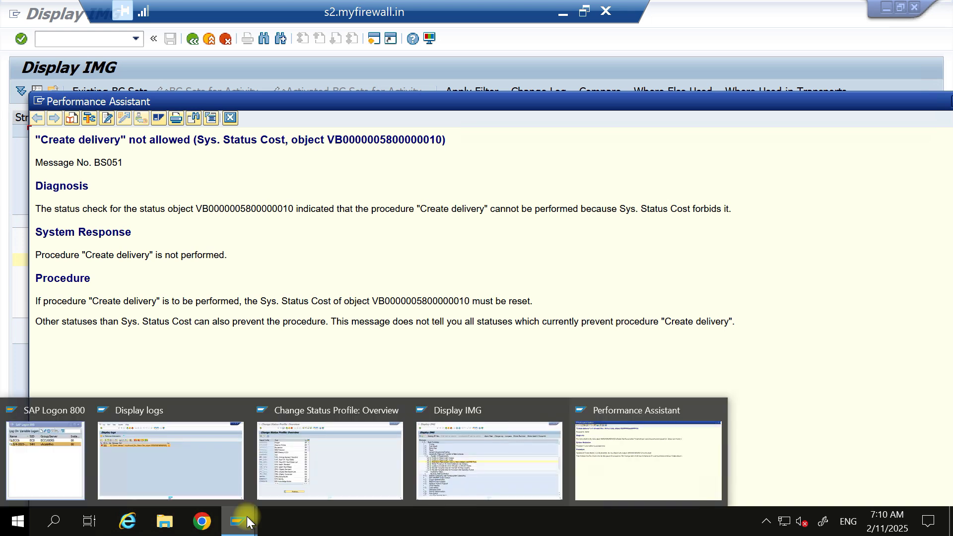
click(489, 467)
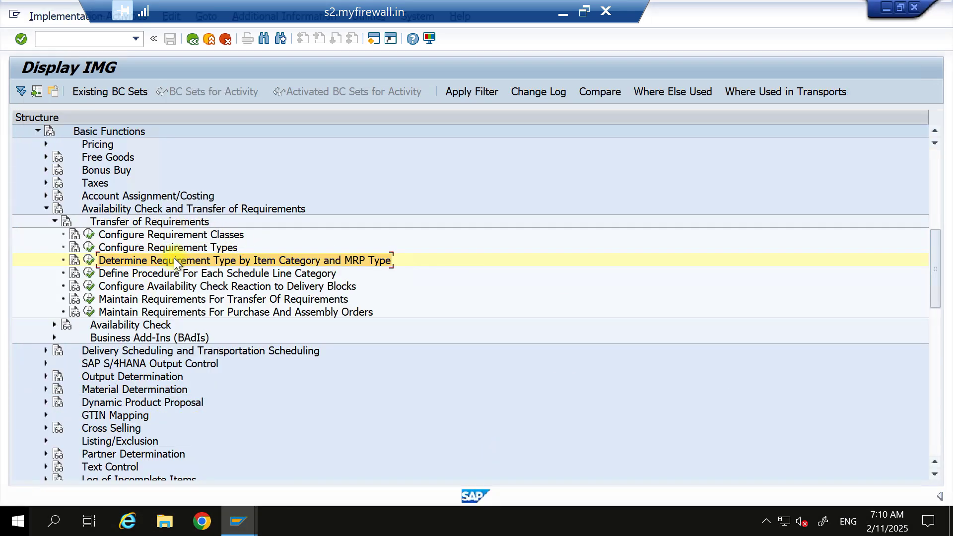
Expand Sales and Distribution to Transfer of Requirements and run Determine Requirement Type by Item Category and MRP Type.
drag(935, 260, 933, 228)
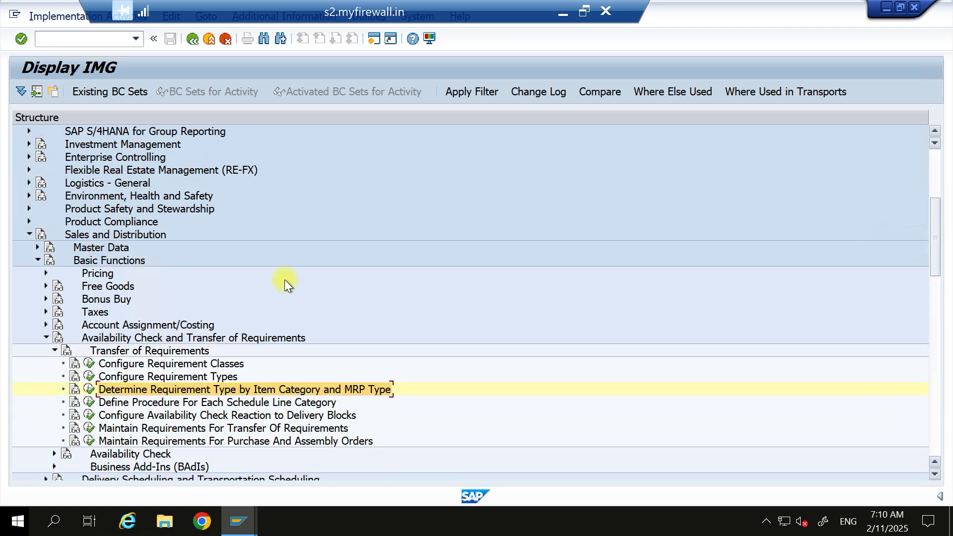
click(93, 238)
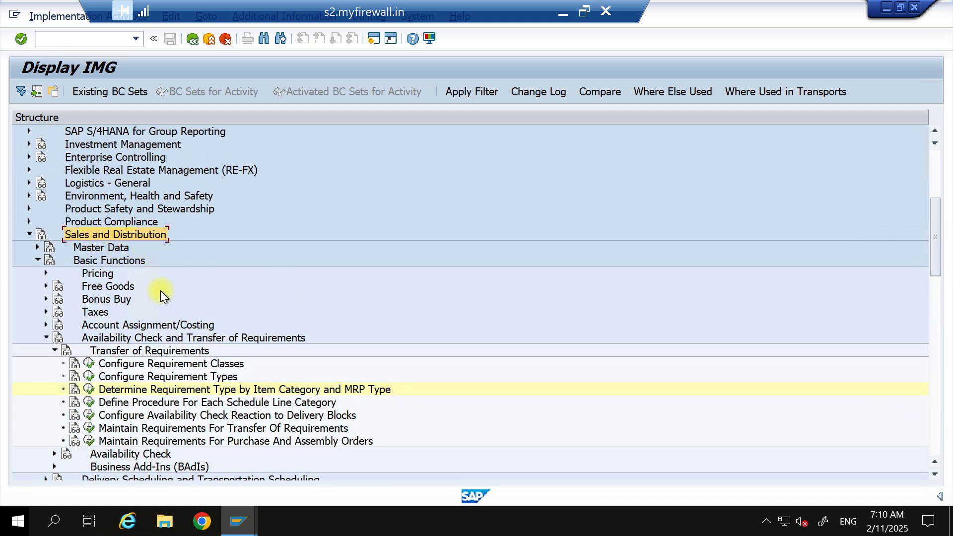
click(99, 337)
click(98, 261)
click(115, 338)
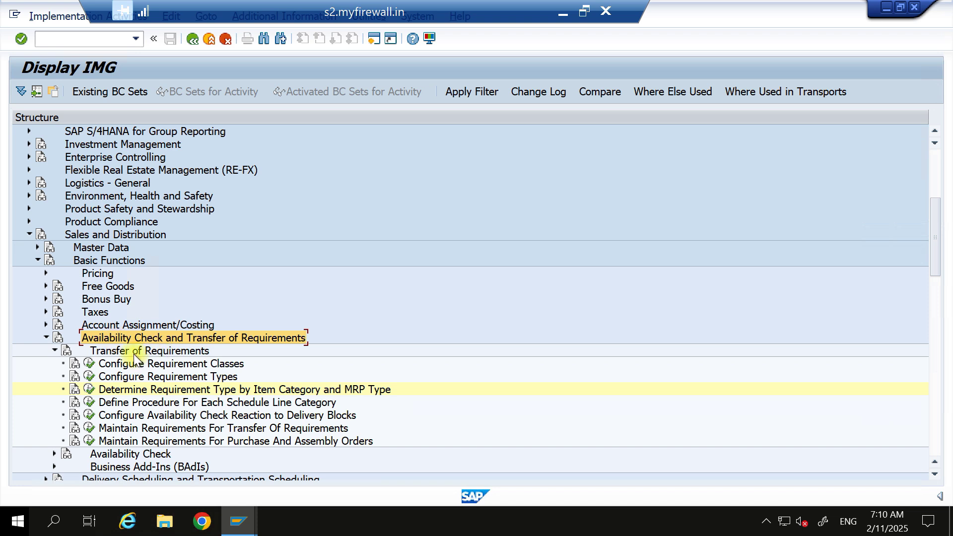
click(133, 351)
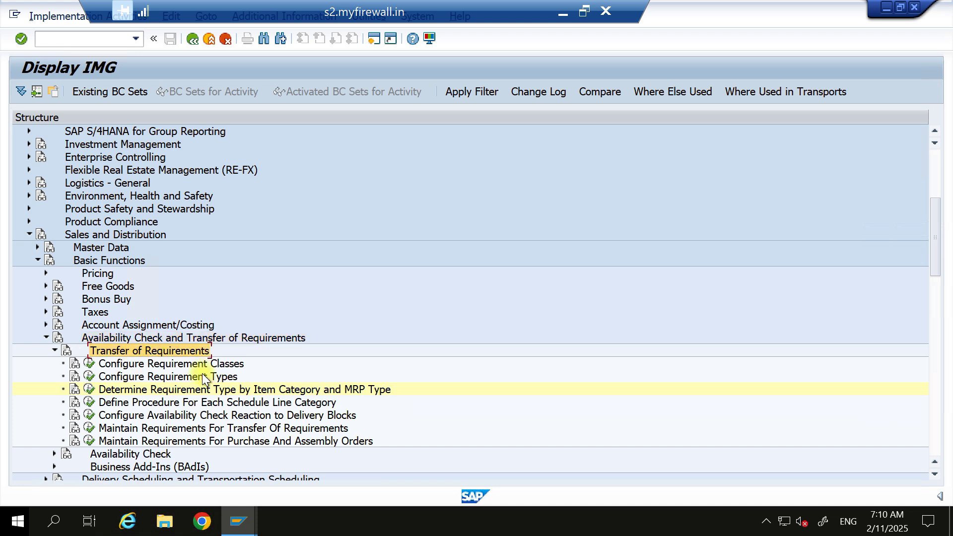
click(166, 390)
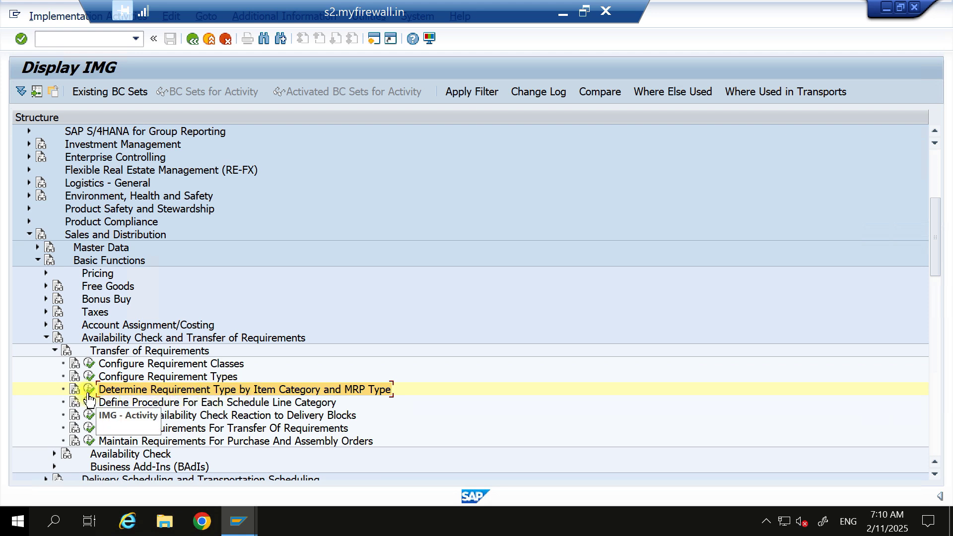
click(88, 390)
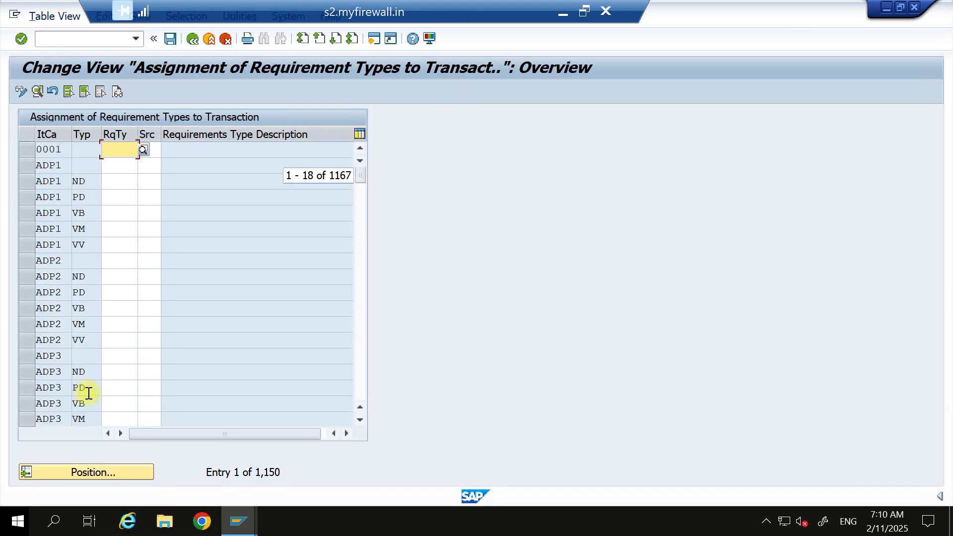
Position the assignment table on item category TAN, then switch to the Change Status Profile window.
click(96, 465)
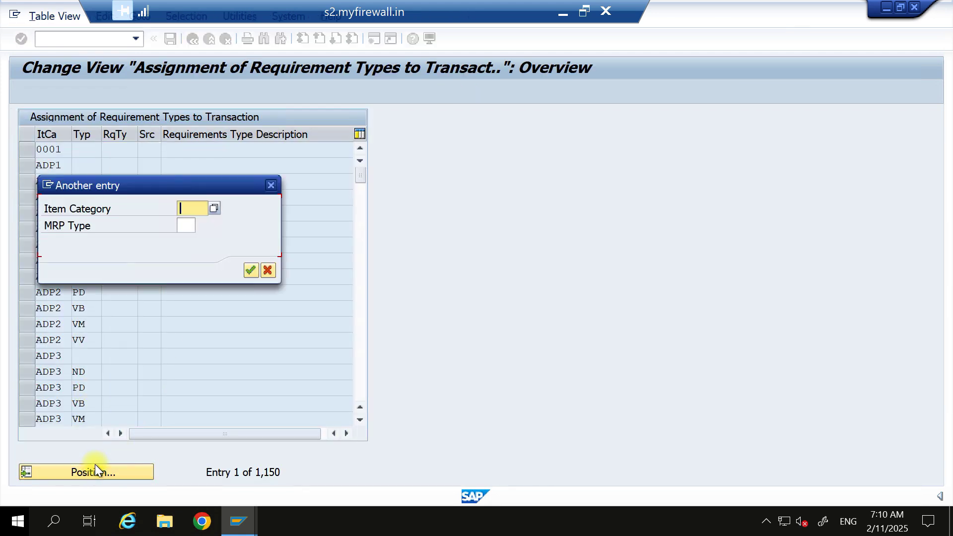
text(TAN)
key(Return)
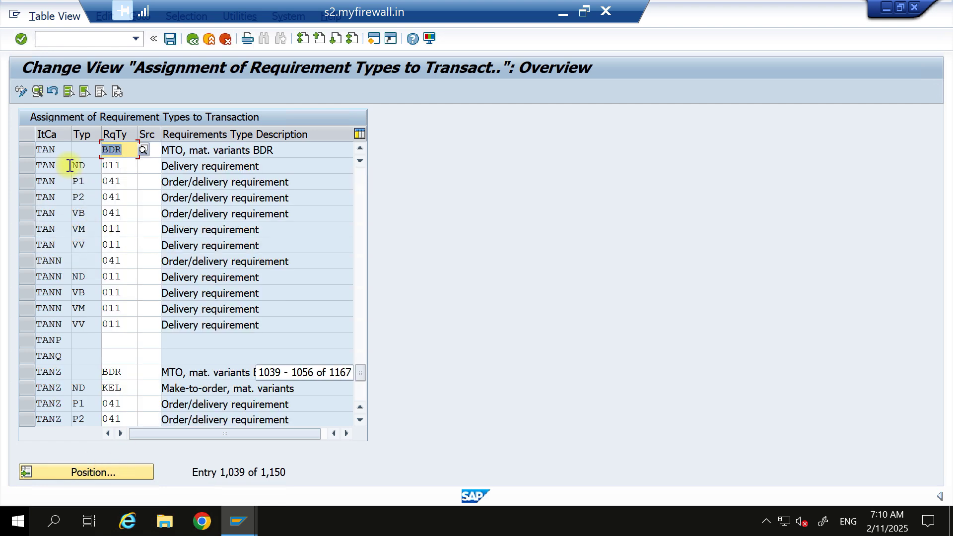
drag(61, 149, 26, 149)
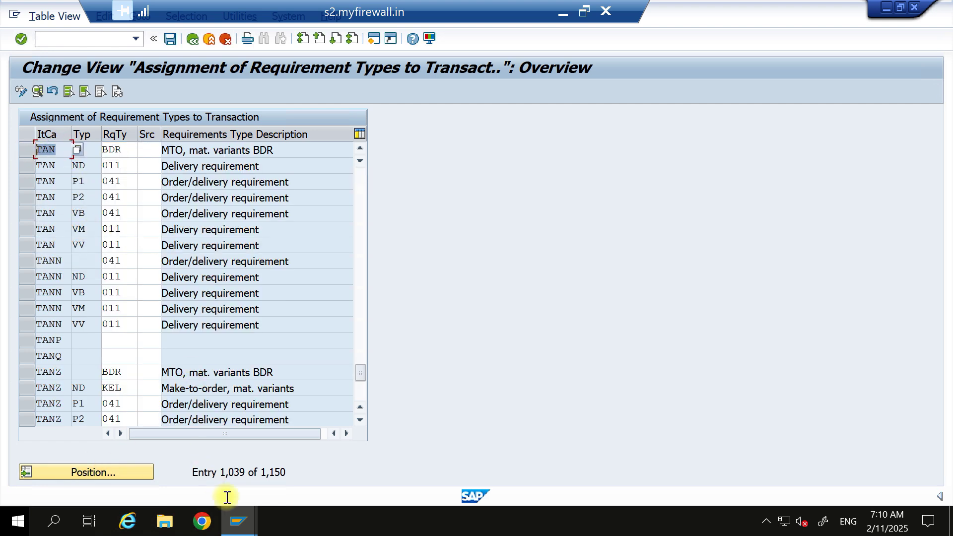
mouse_move(243, 530)
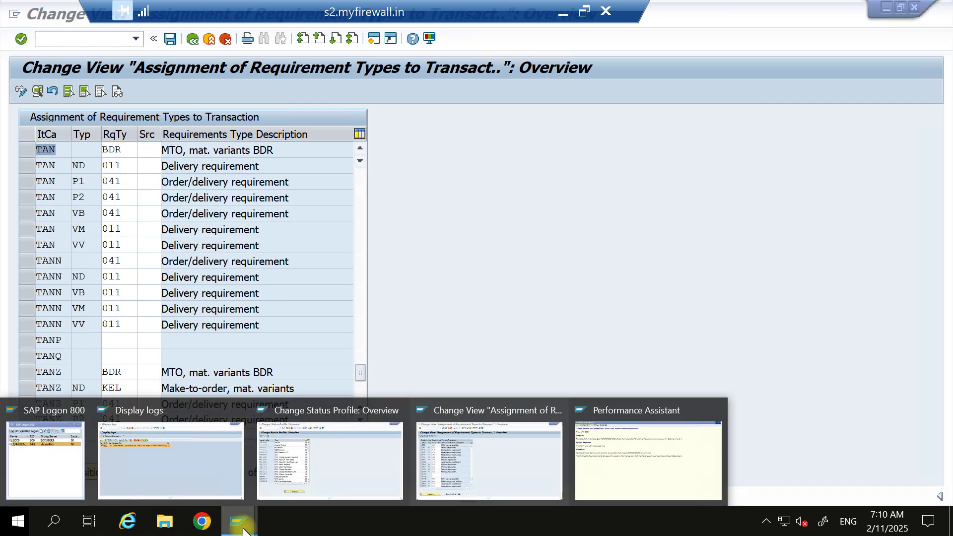
click(352, 466)
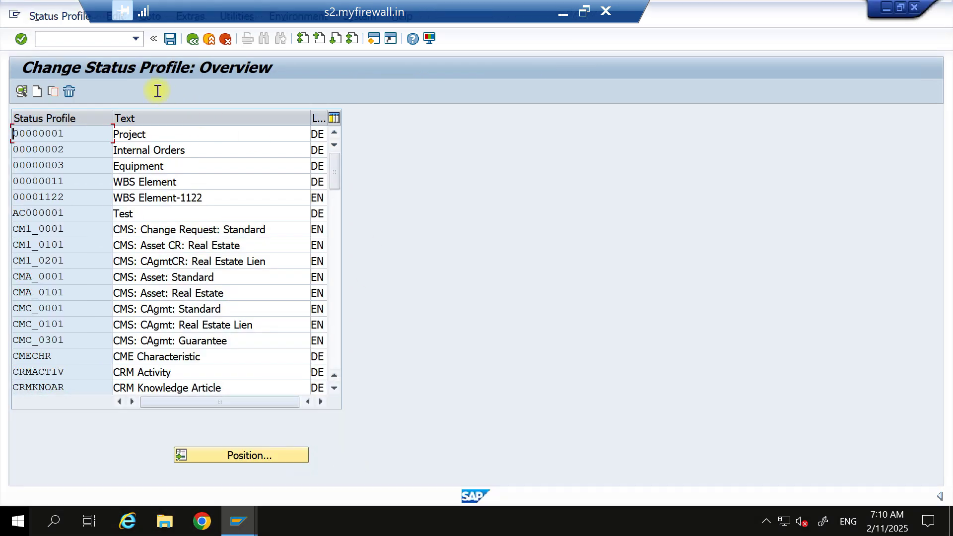
Open standard order 5800 in change mode with /NVA02.
click(71, 44)
text(/)
text(N)
key(BackSpace)
text(NV)
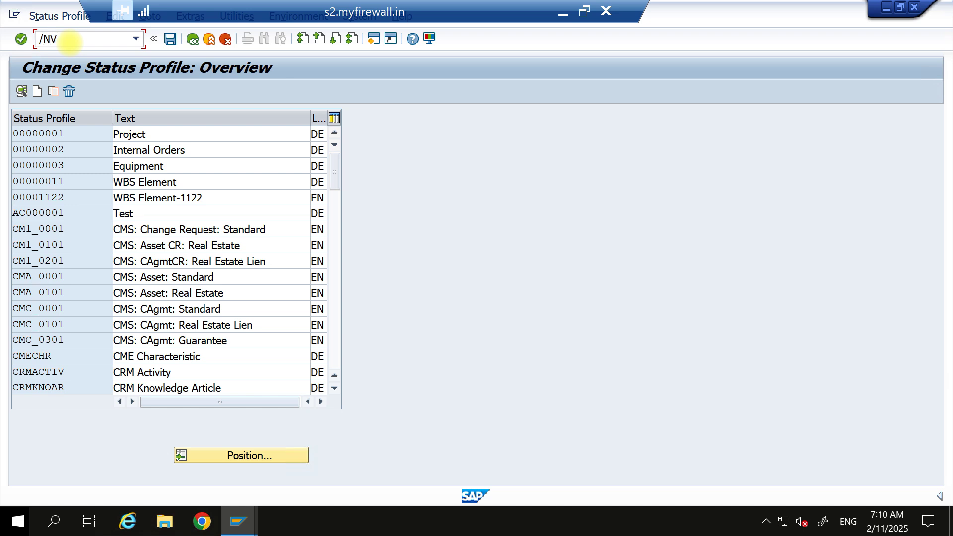
text(A02)
key(Return)
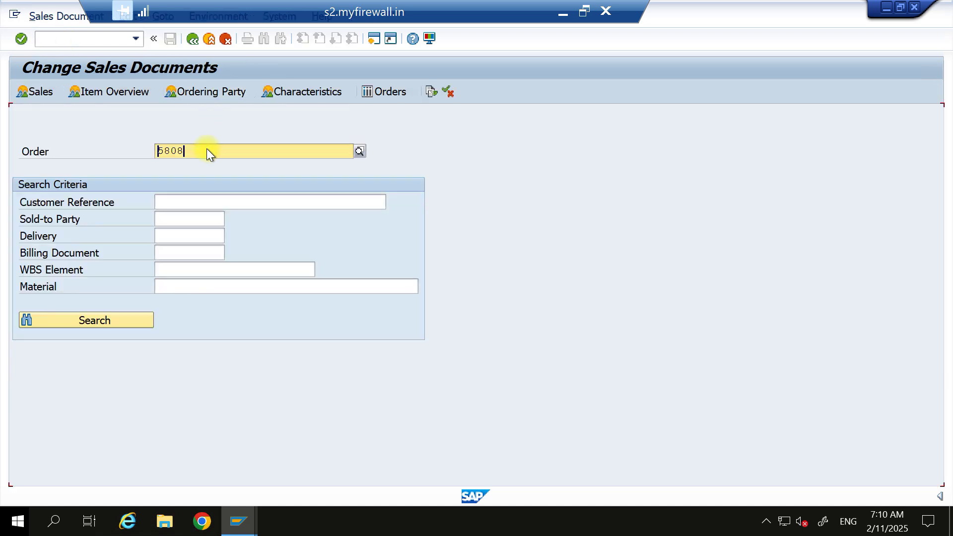
key(Return)
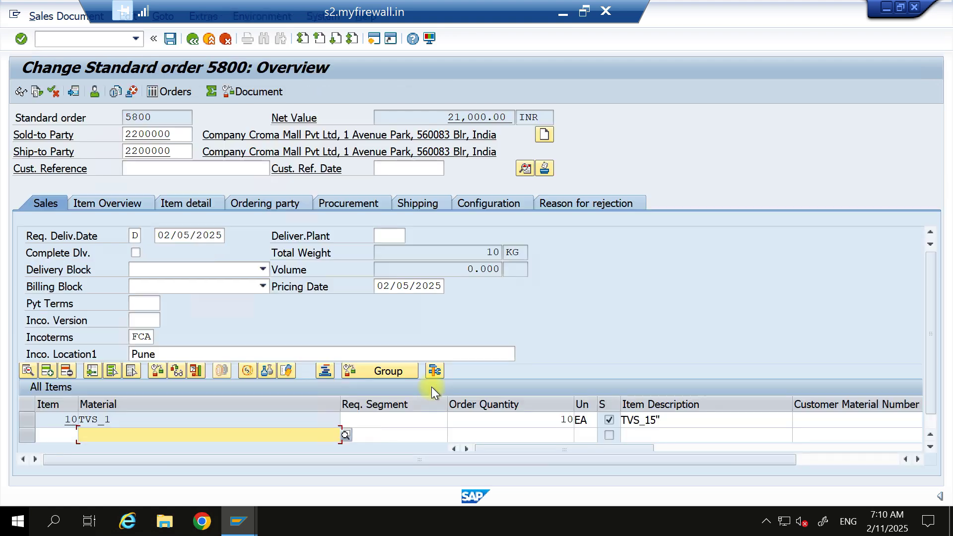
Confirm item 10 has item category TAN, then return to the requirement-type assignments.
drag(619, 449, 705, 451)
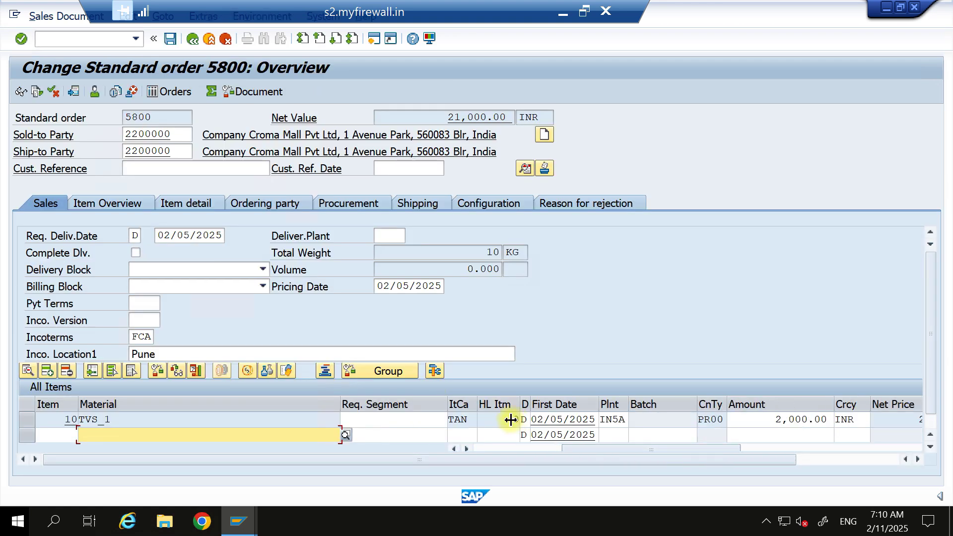
drag(474, 420, 446, 420)
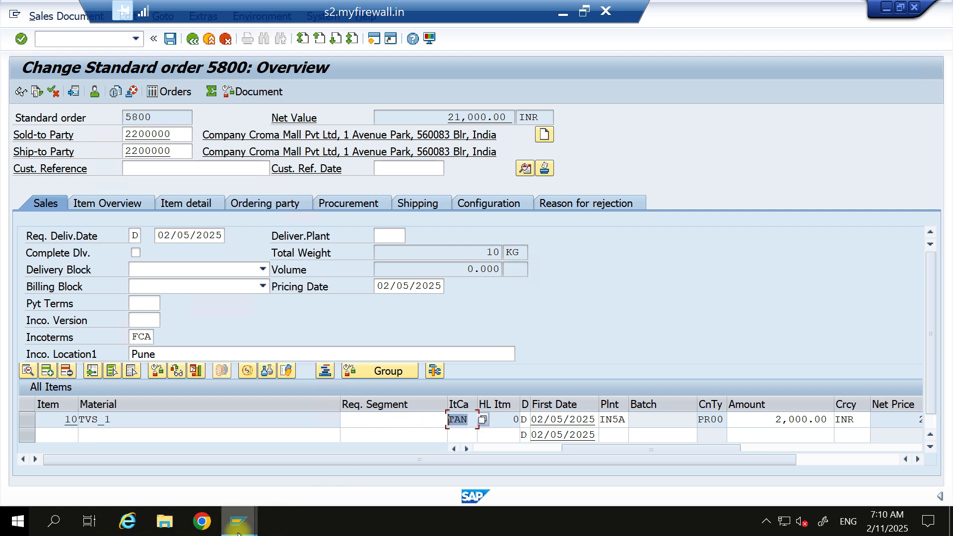
mouse_move(238, 529)
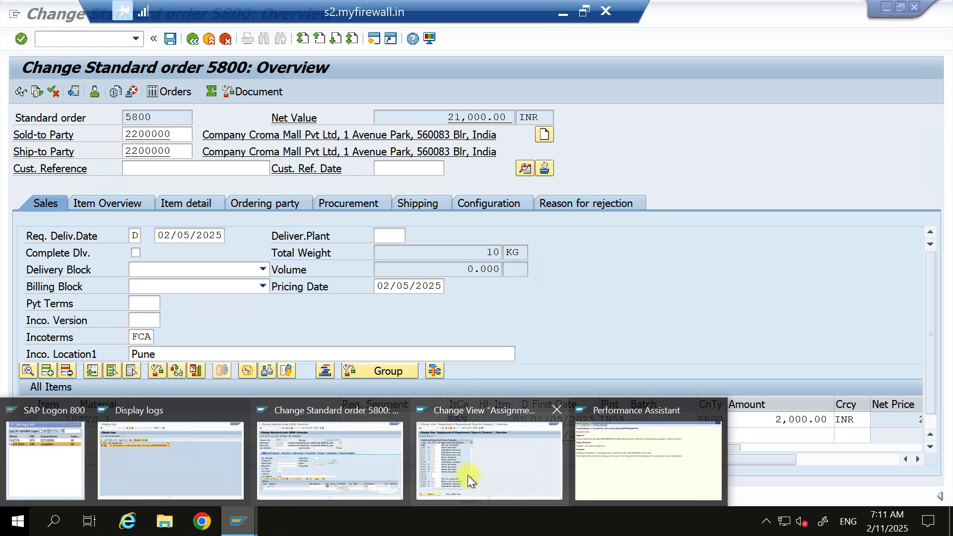
click(509, 466)
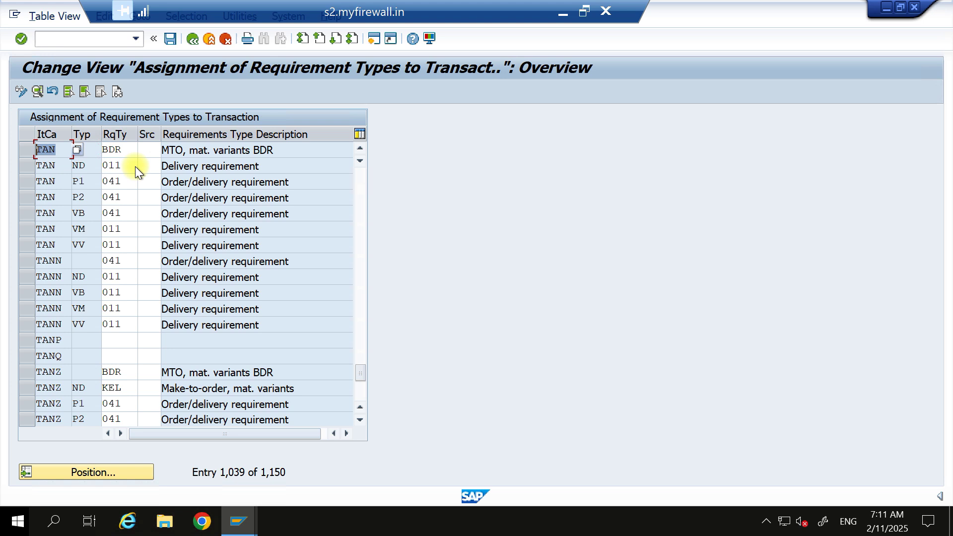
click(123, 154)
double_click(124, 153)
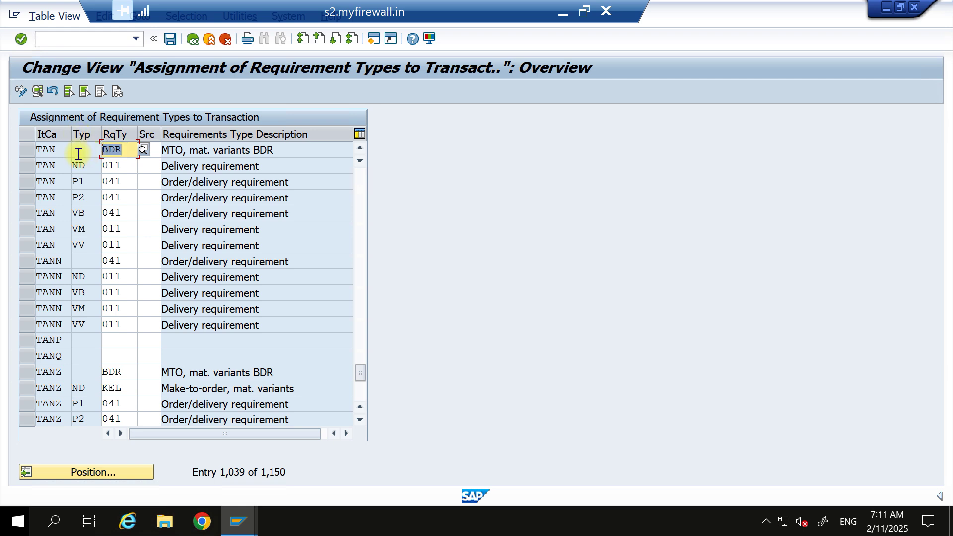
click(81, 151)
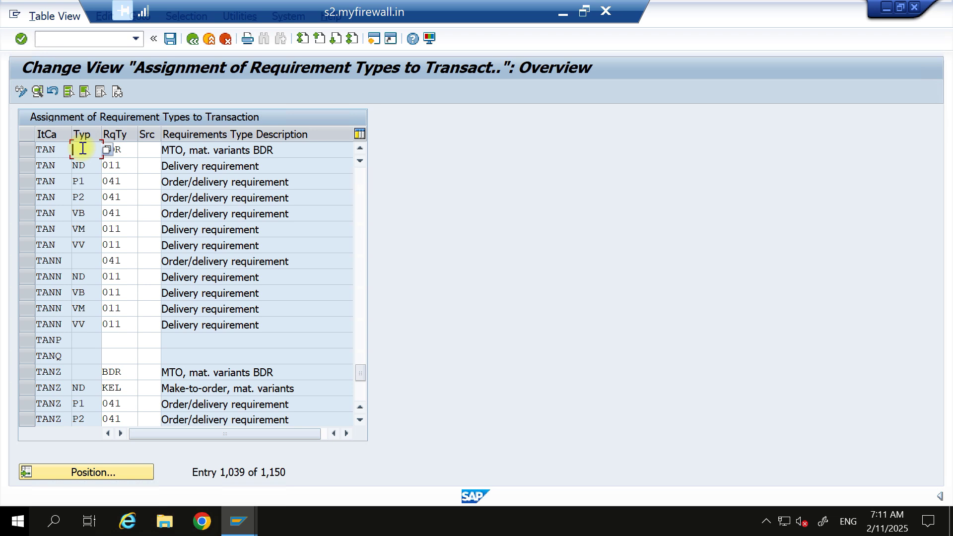
click(85, 147)
click(123, 149)
drag(122, 150, 85, 148)
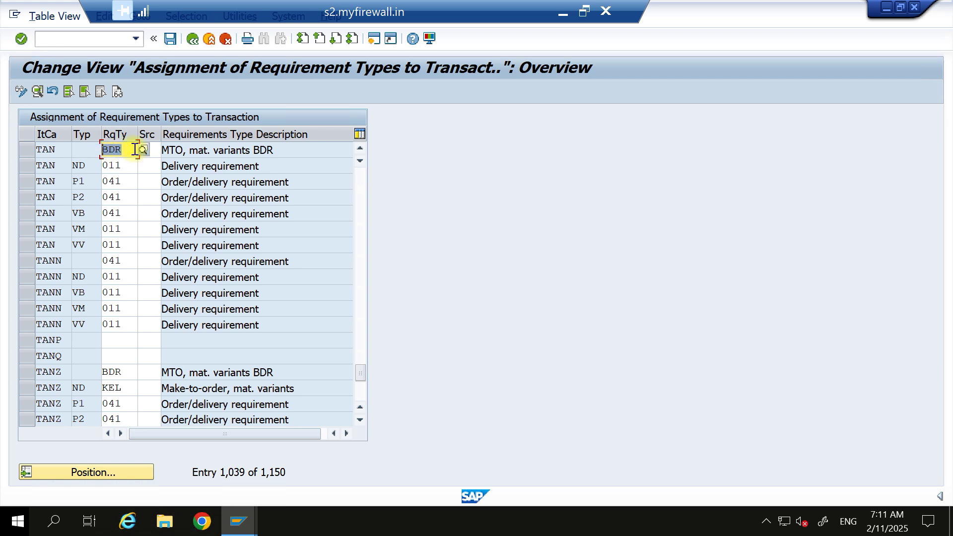
Clear BDR from the TAN requirement type and save under the customizing request.
key(Delete)
key(Return)
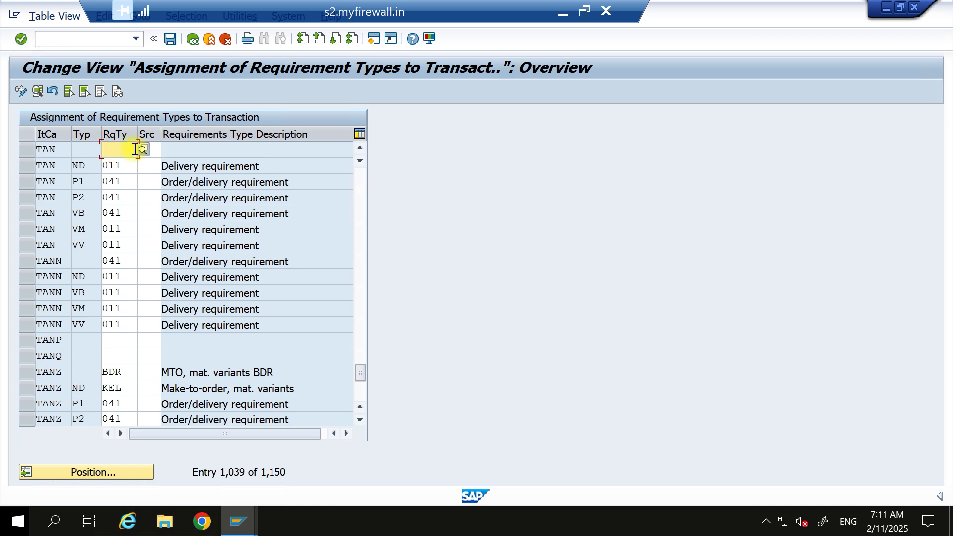
key(ctrl+s)
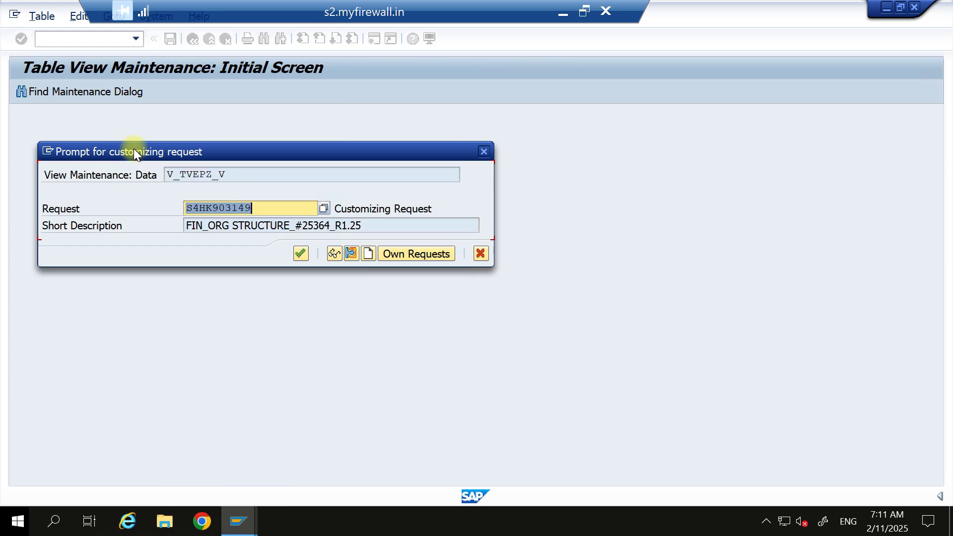
key(Return)
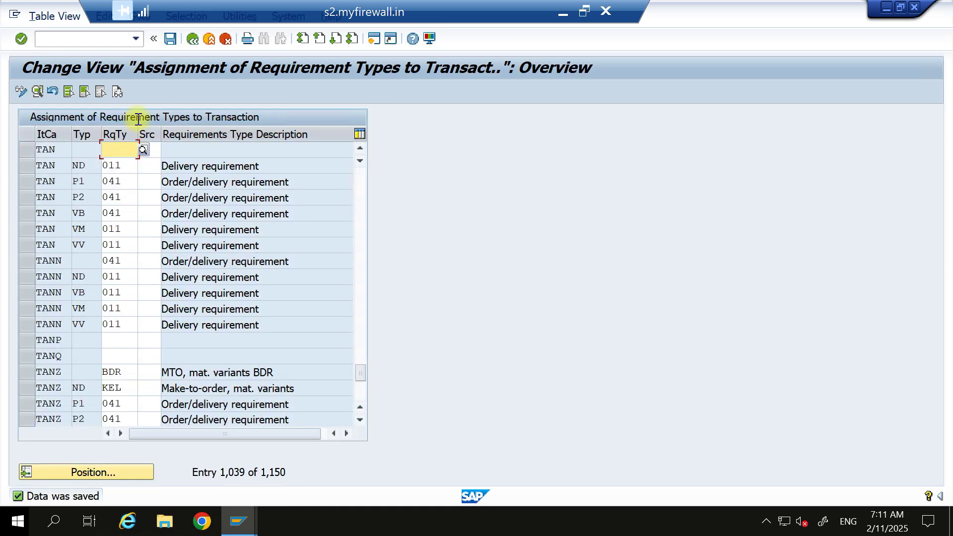
Trial-paste 011 into the TAN requirement type, then remove it again.
double_click(115, 165)
key(ctrl+c)
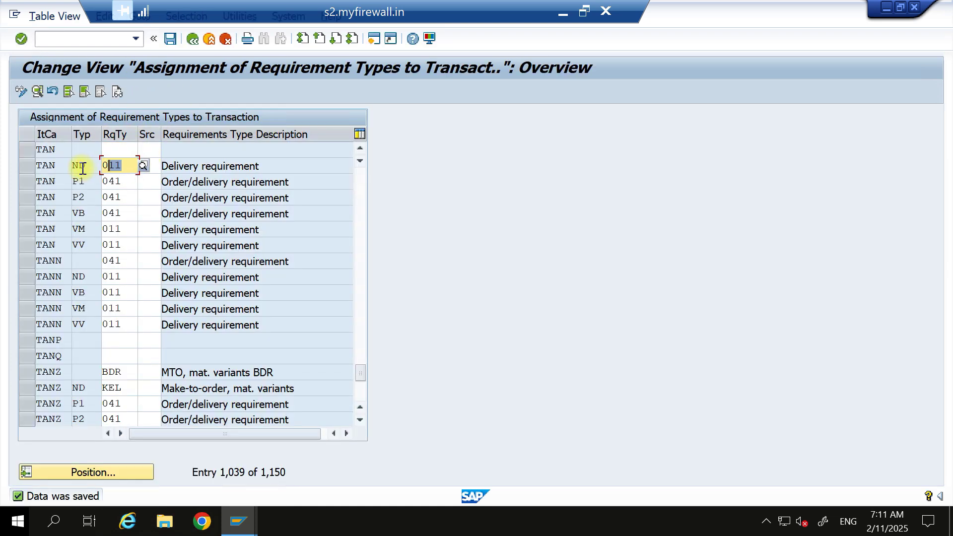
click(119, 151)
key(ctrl+v)
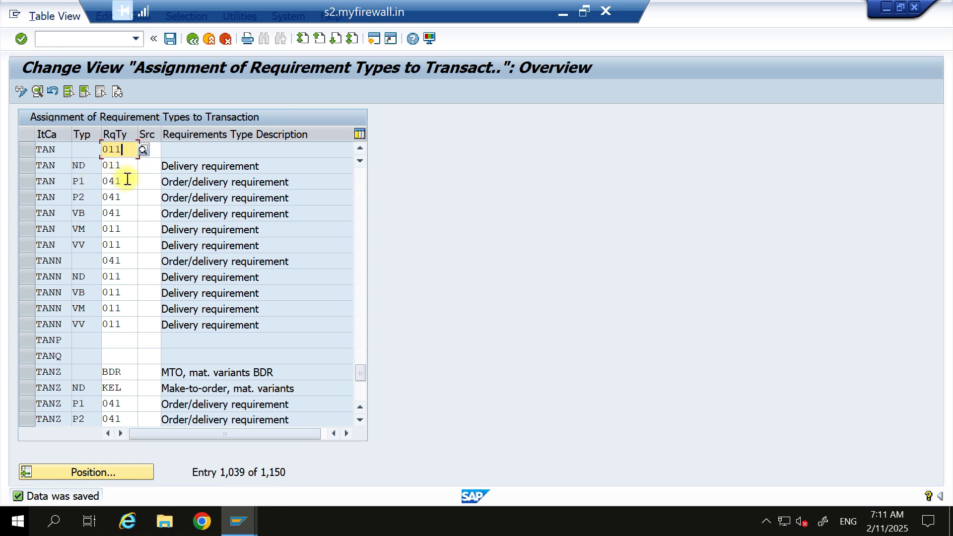
key(BackSpace)
key(BackSpace)
key(BackSpace)
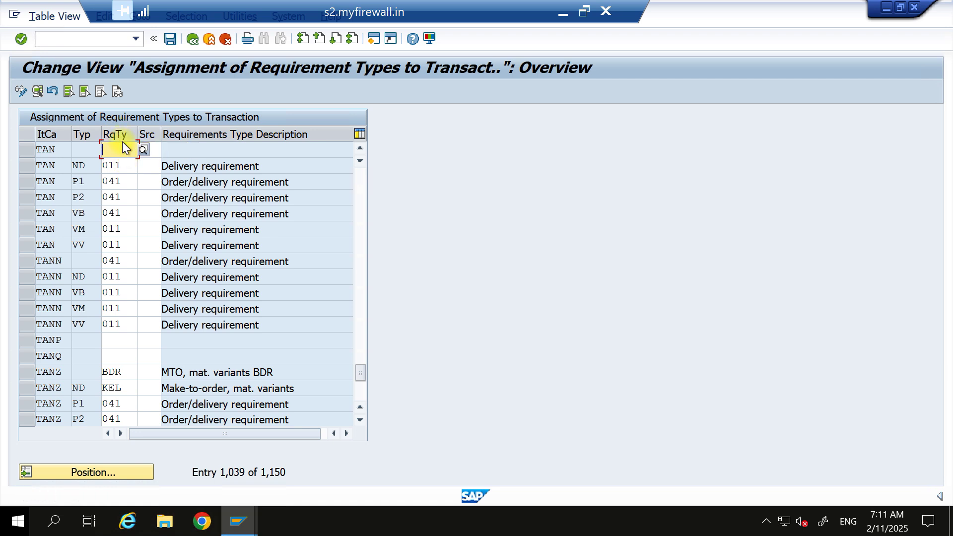
Exit the assignment table without saving the trial change, back to the Transfer of Requirements activities.
click(192, 39)
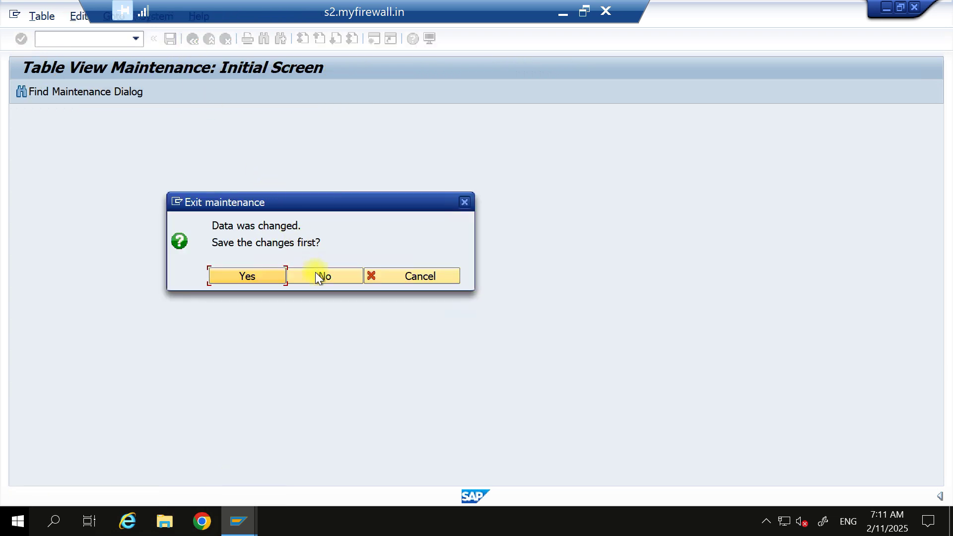
click(316, 273)
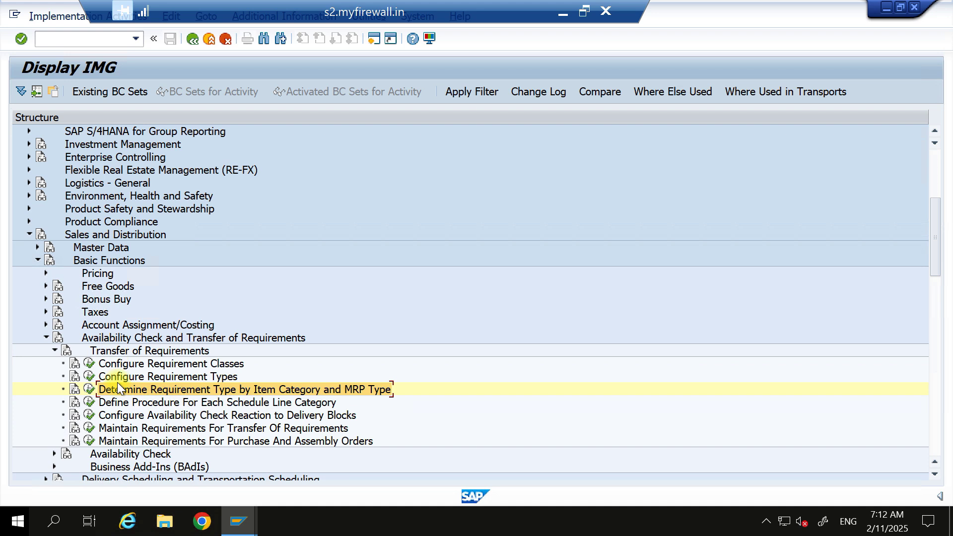
click(115, 377)
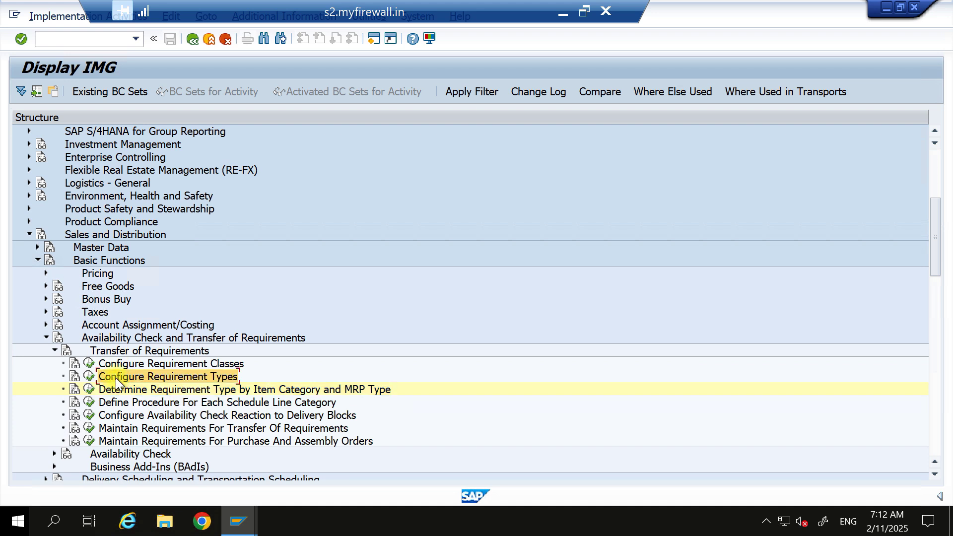
click(90, 377)
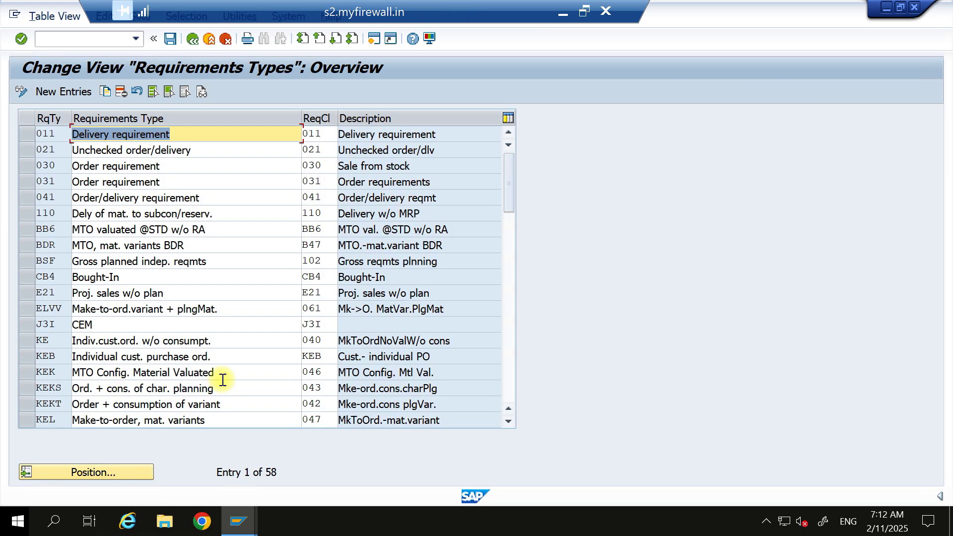
click(91, 471)
text(BDR)
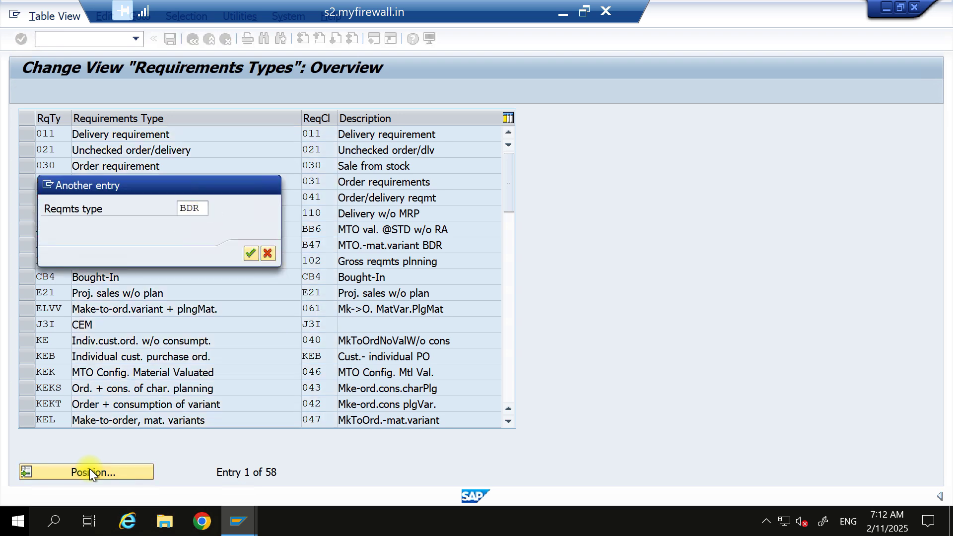
key(Return)
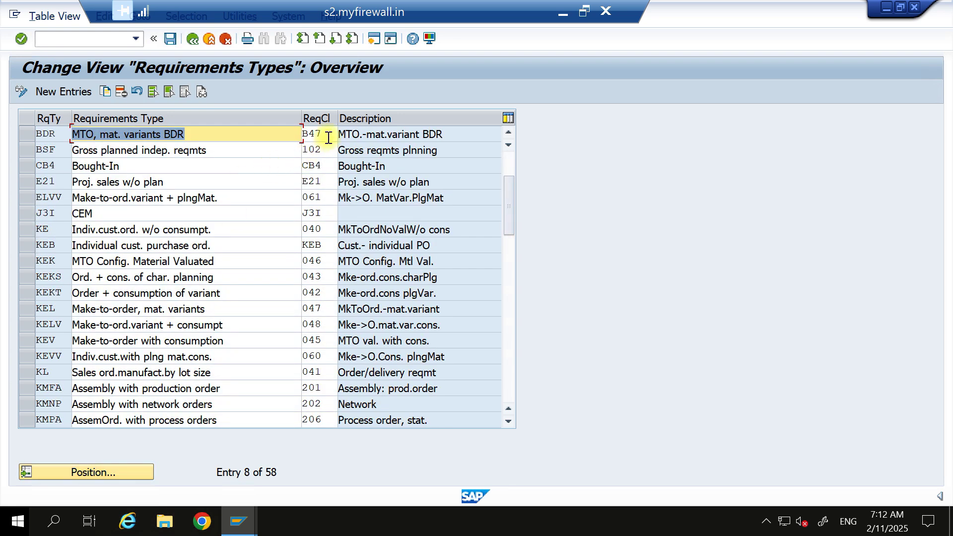
double_click(313, 133)
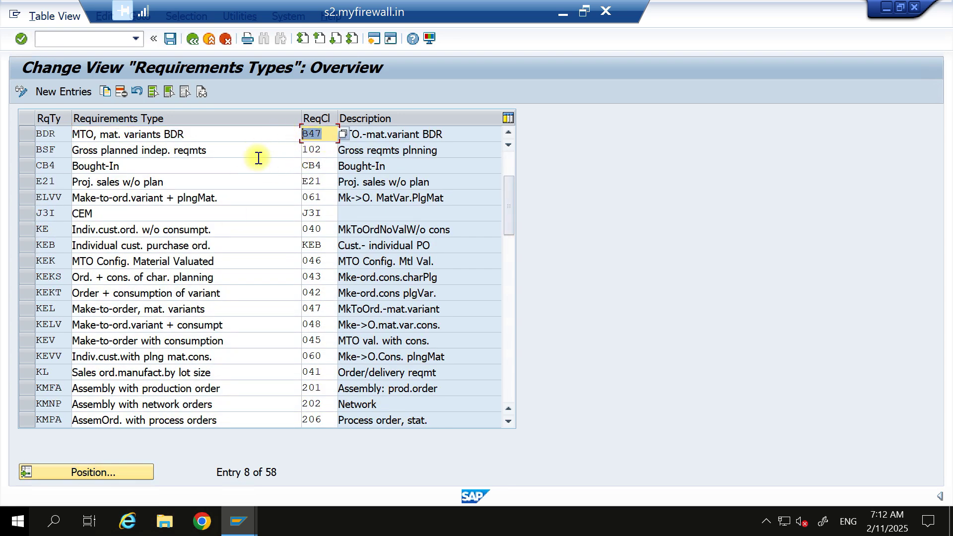
click(194, 40)
Open Configure Requirement Classes and inspect class B47's Special Stock value E.
click(86, 363)
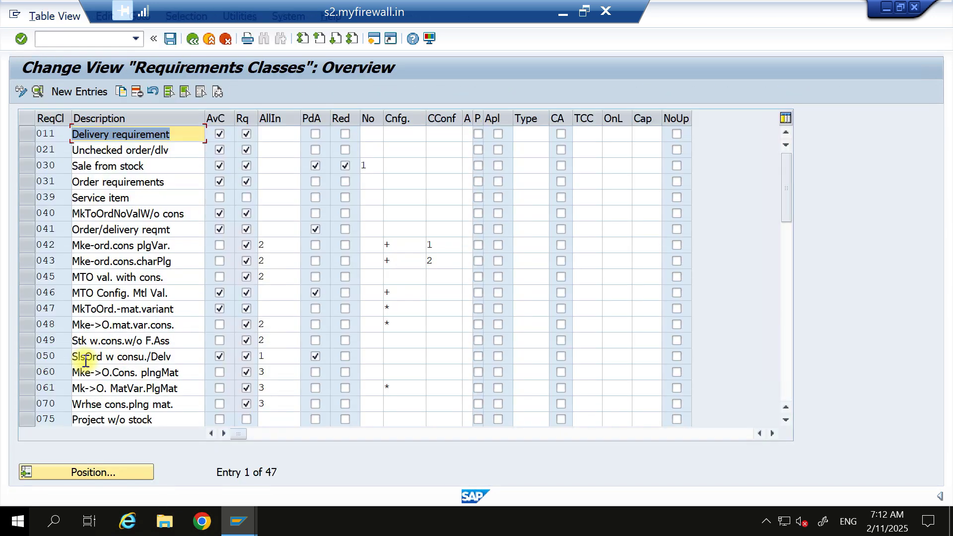
click(114, 471)
text(B)
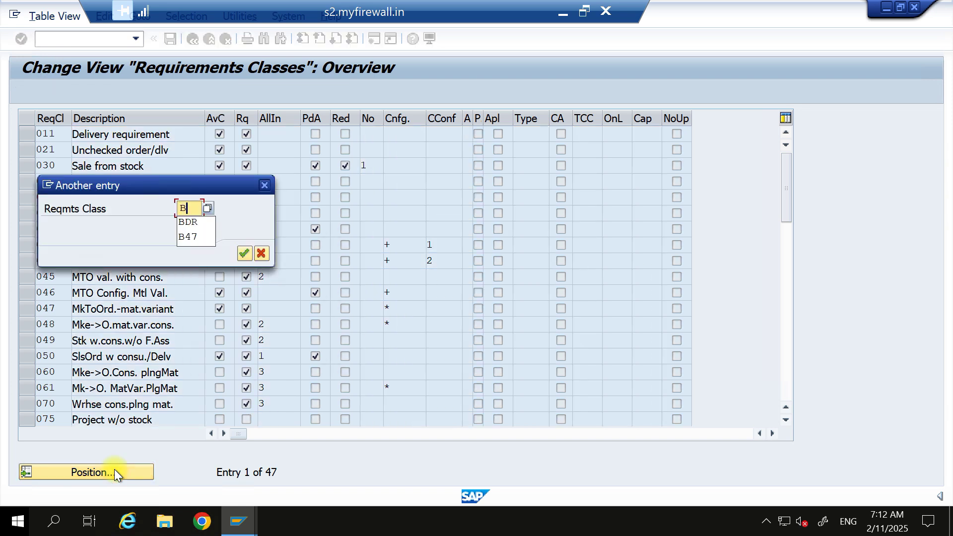
text(47)
key(Return)
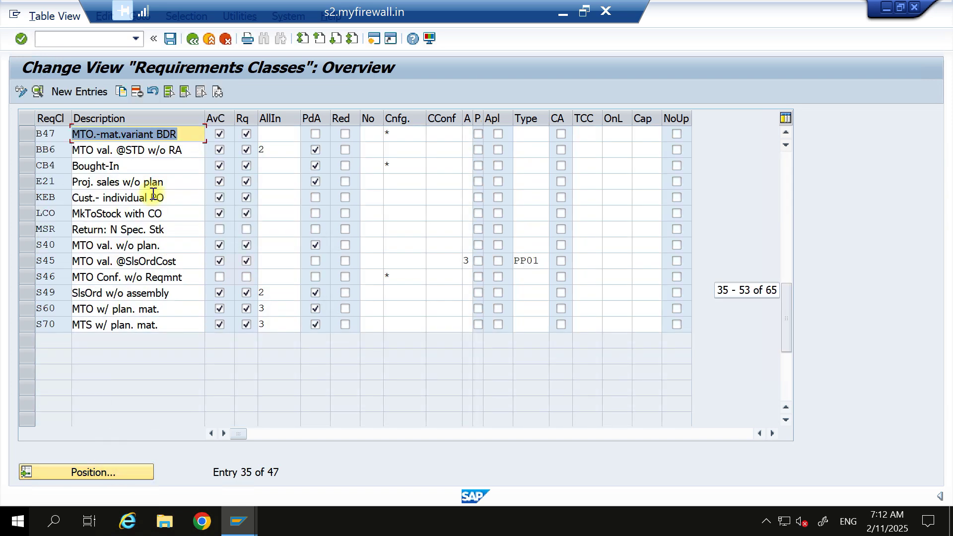
double_click(53, 133)
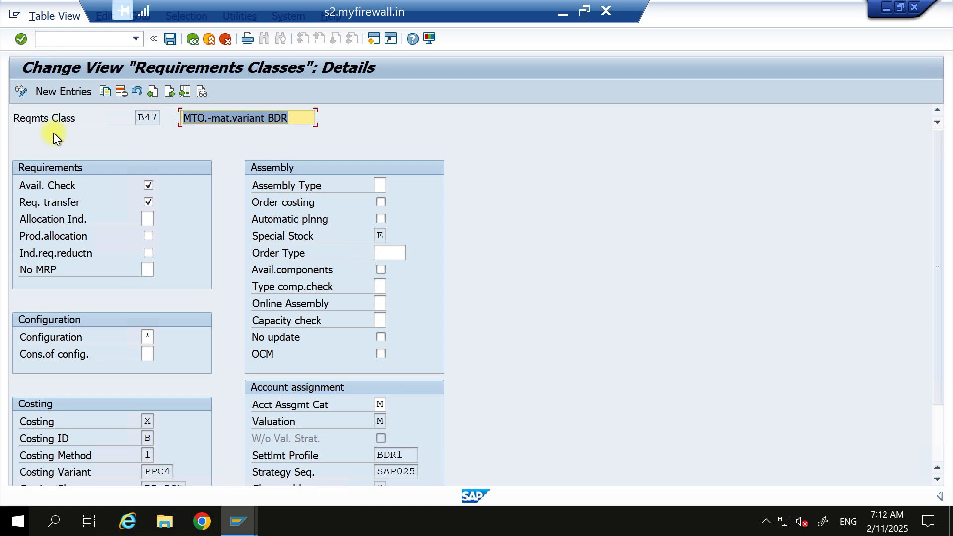
click(380, 235)
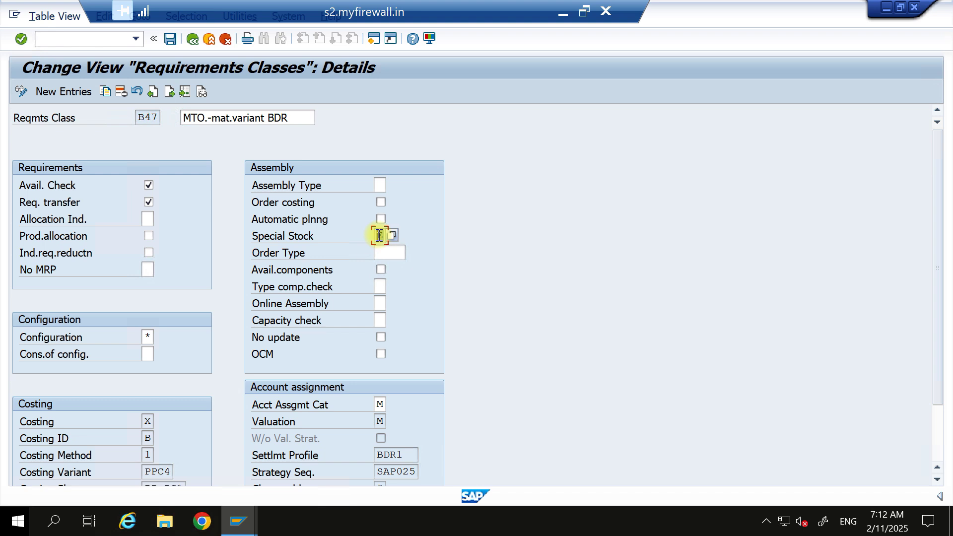
double_click(379, 235)
click(196, 42)
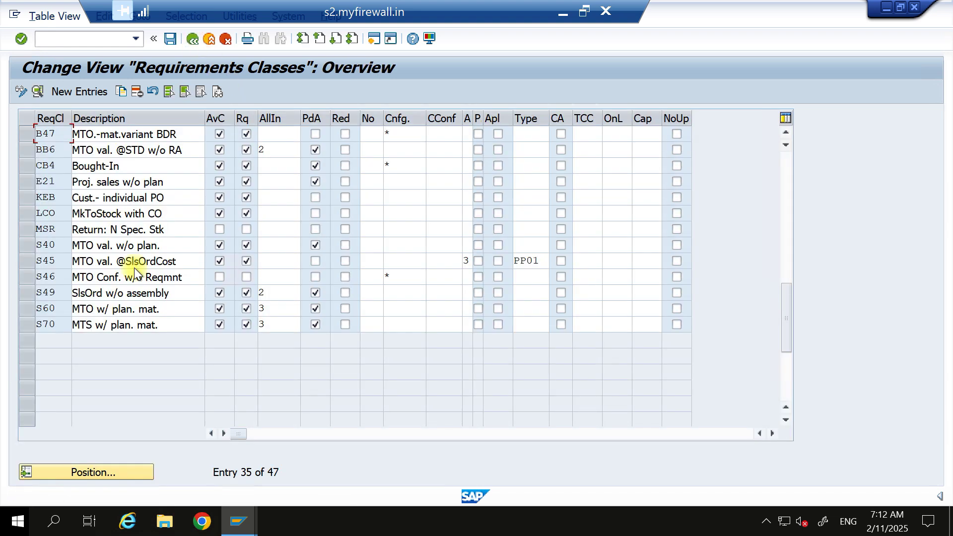
Position to requirements class 011 and check its Special Stock setting.
click(106, 466)
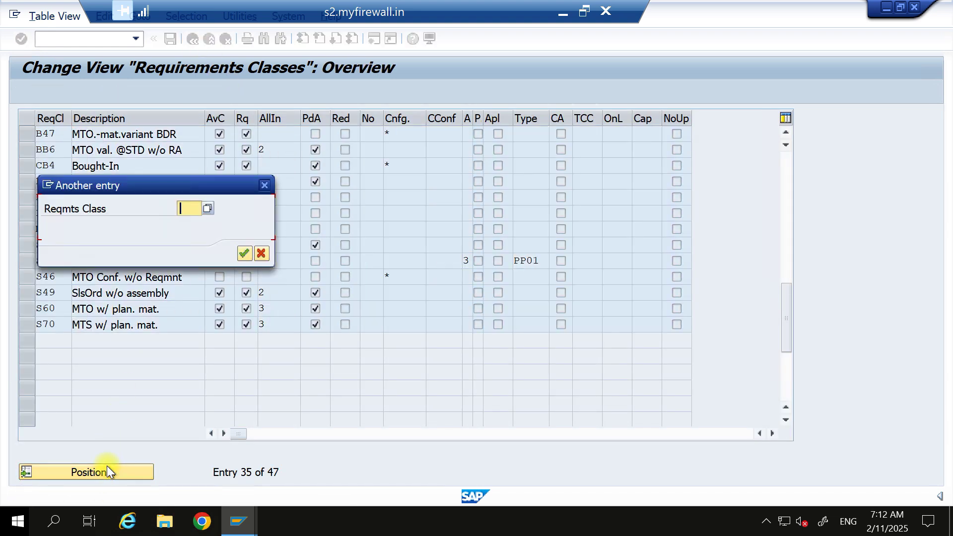
text(011)
key(Return)
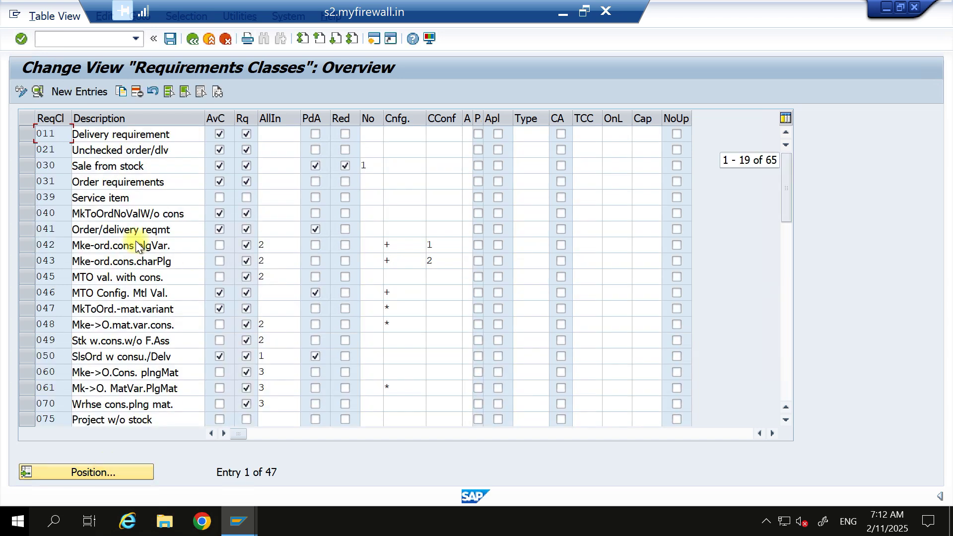
double_click(50, 134)
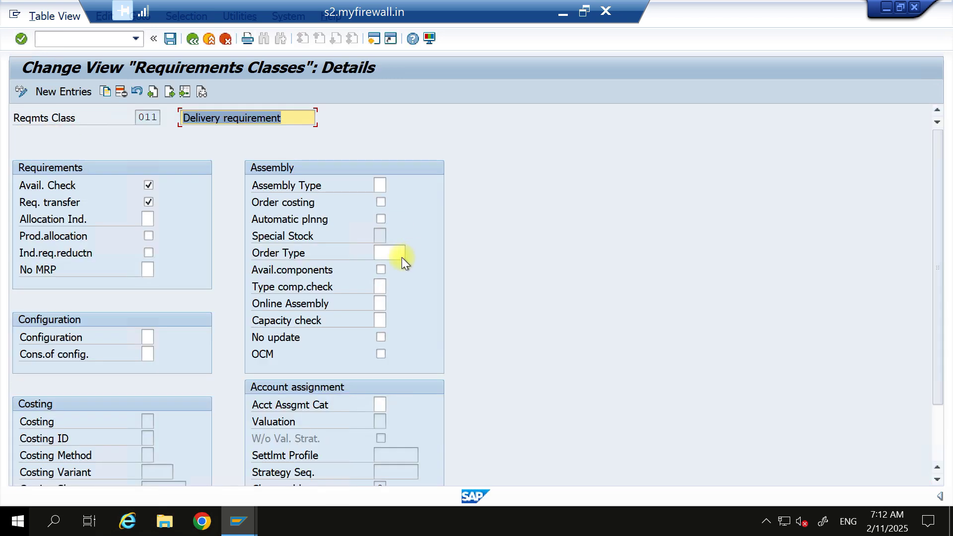
click(378, 235)
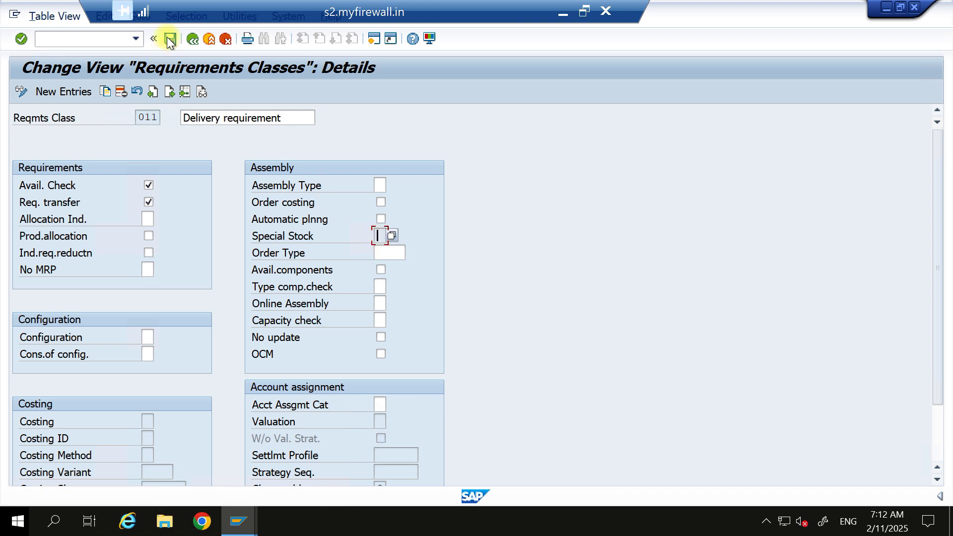
click(194, 38)
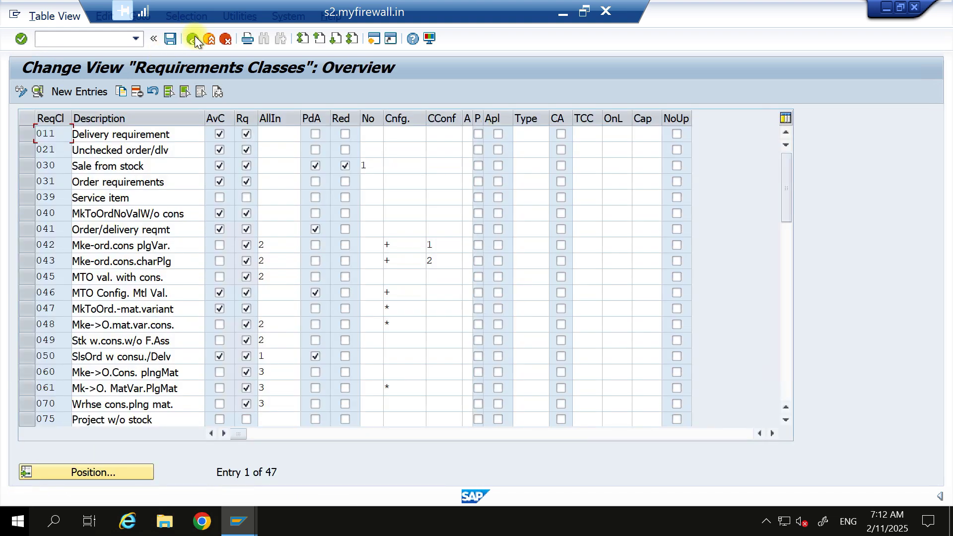
Reopen the item-category assignments, clear 011 from the TAN row, and exit to the IMG tree.
click(195, 38)
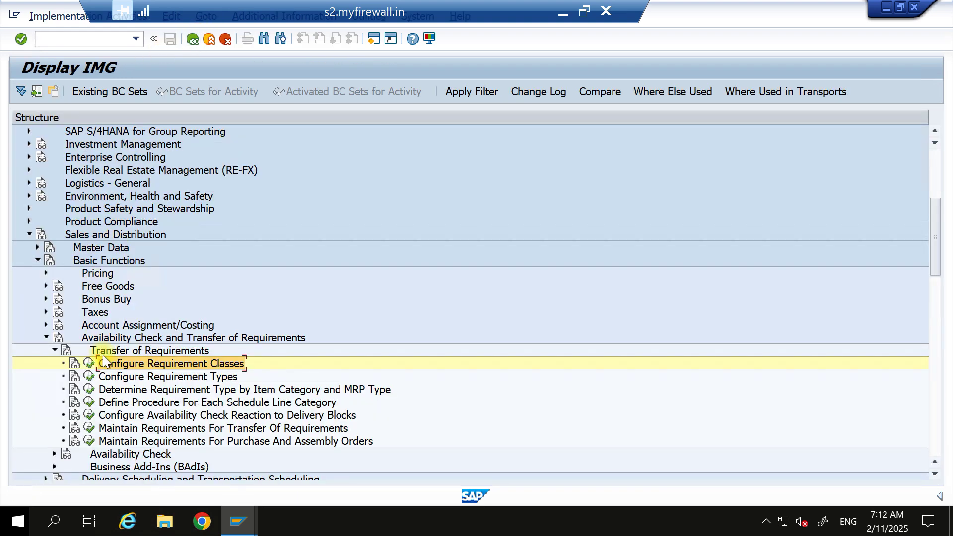
click(89, 391)
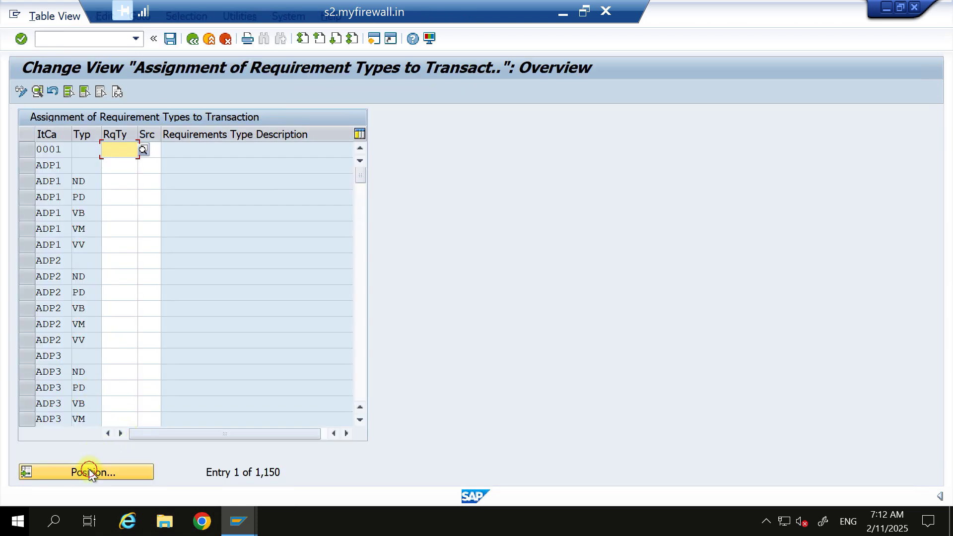
click(88, 469)
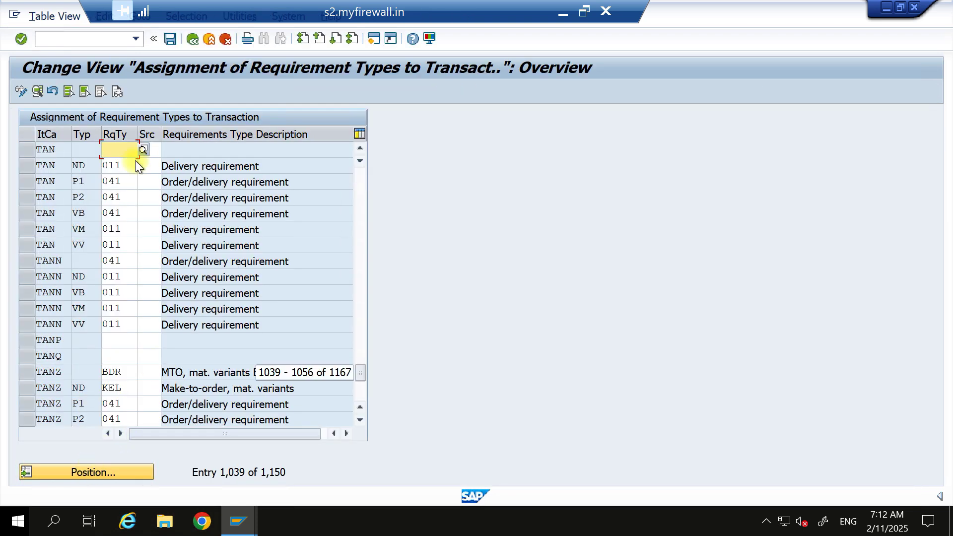
click(104, 150)
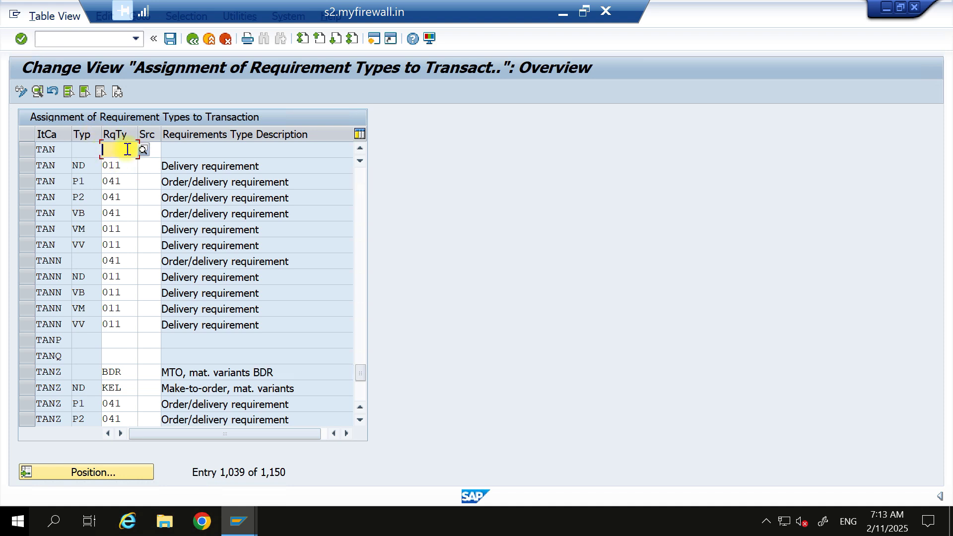
text(011)
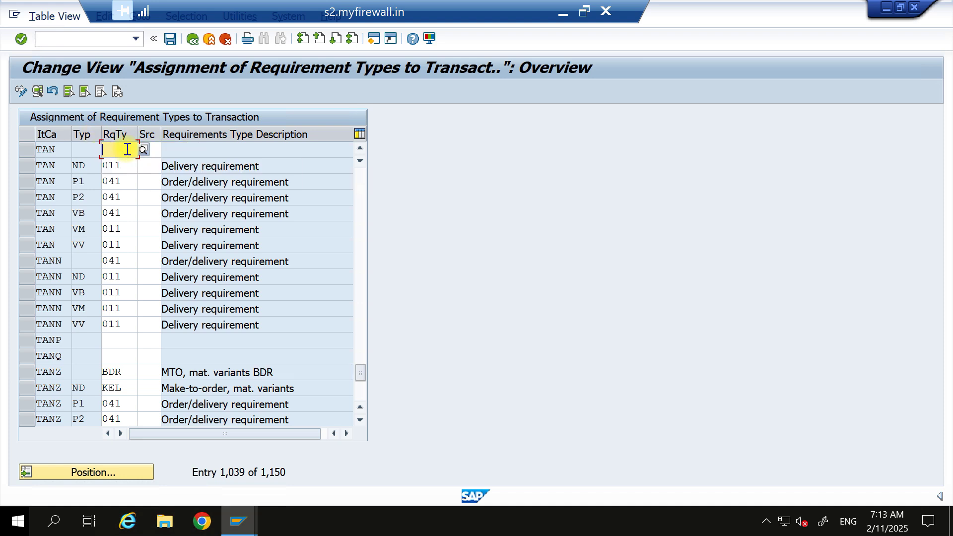
key(BackSpace)
click(217, 166)
click(212, 39)
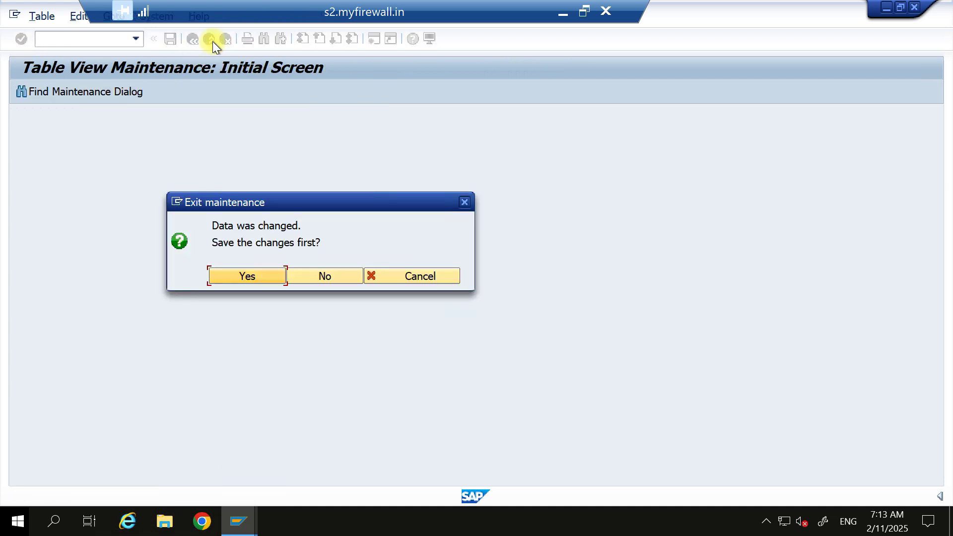
click(331, 277)
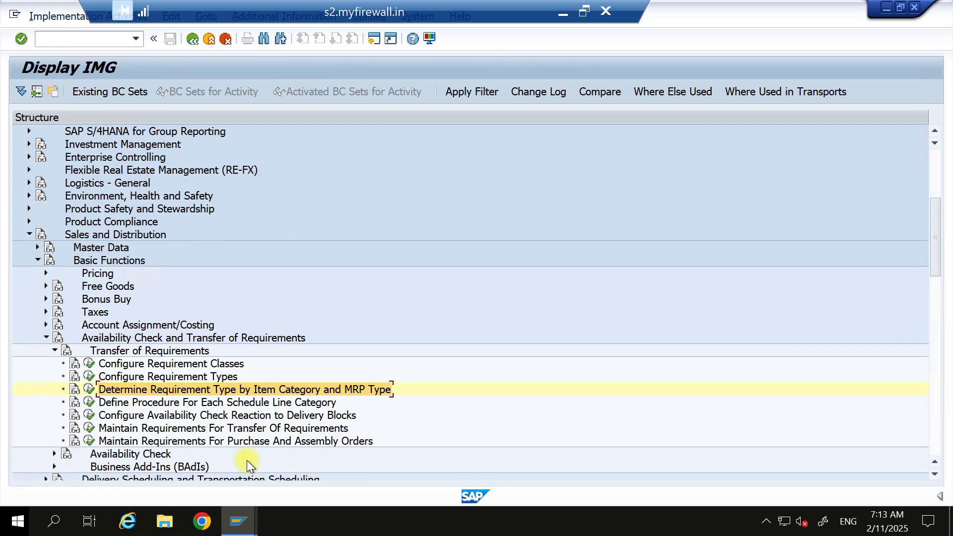
Exit the delivery error log and the outbound delivery screen.
mouse_move(244, 523)
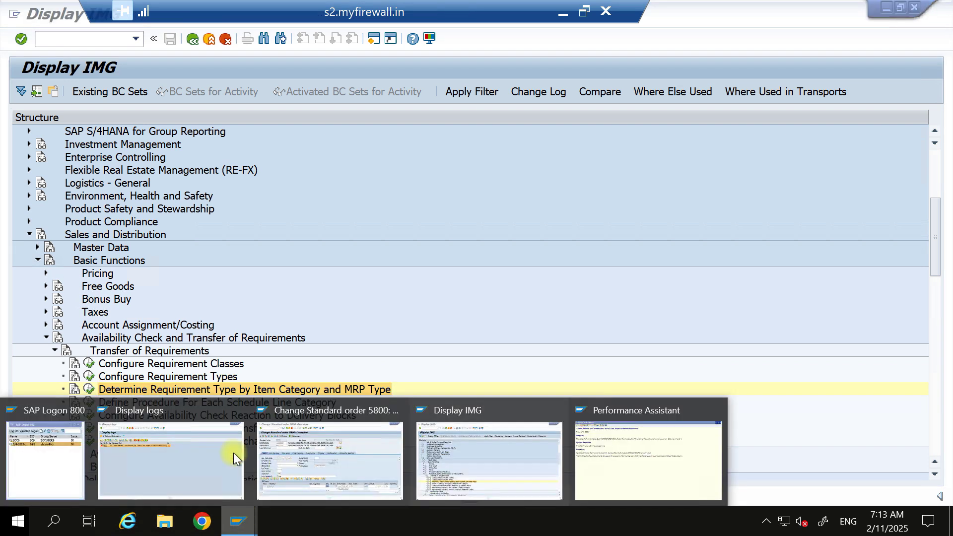
click(202, 452)
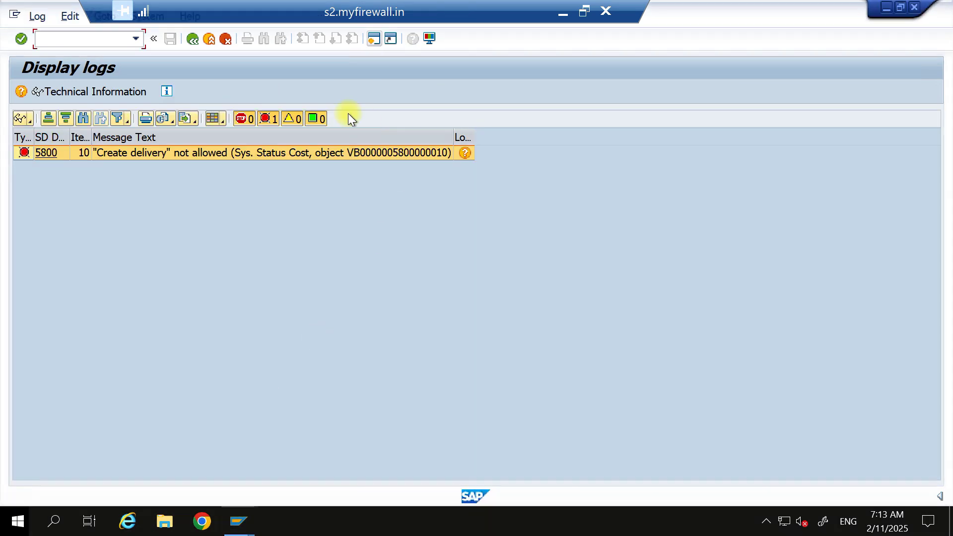
click(213, 40)
click(214, 41)
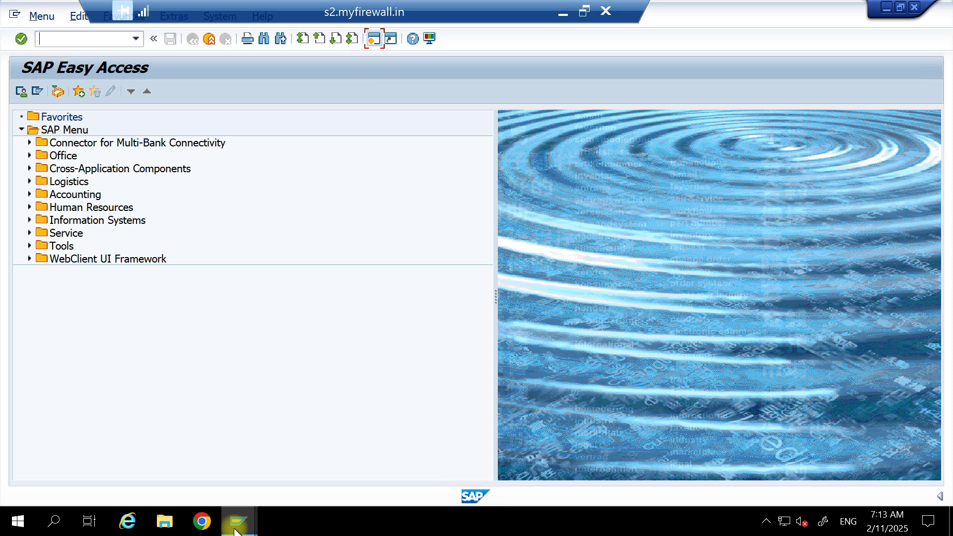
Close the order 5800 change screen, returning to SAP Easy Access.
mouse_move(237, 527)
click(353, 461)
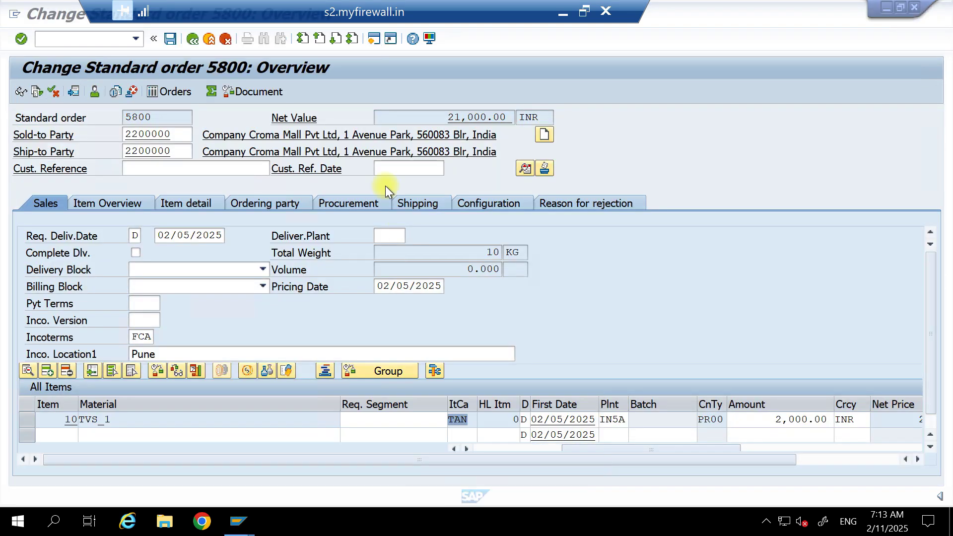
click(210, 40)
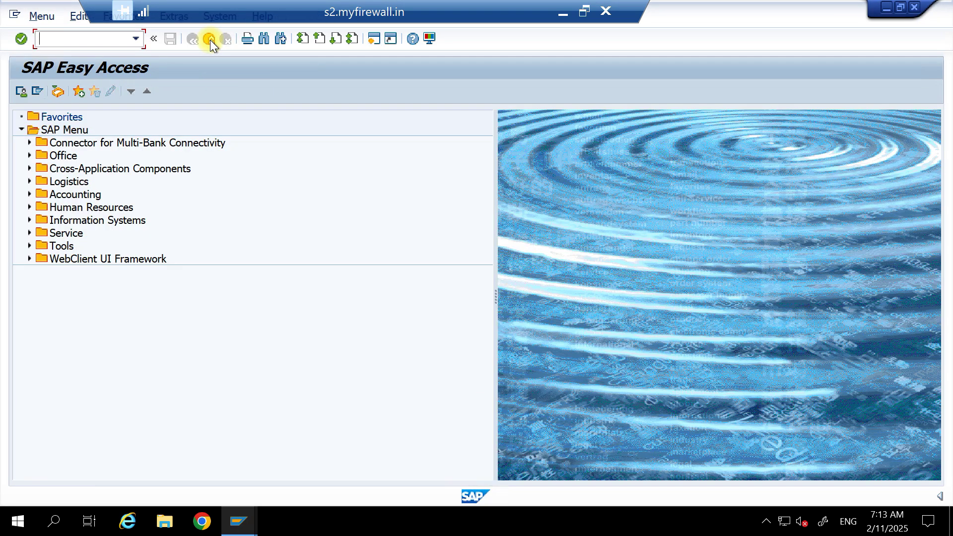
Start a VA01 standard order, type OR, for sold-to party 2200000.
text(VA01)
key(Return)
key(Return)
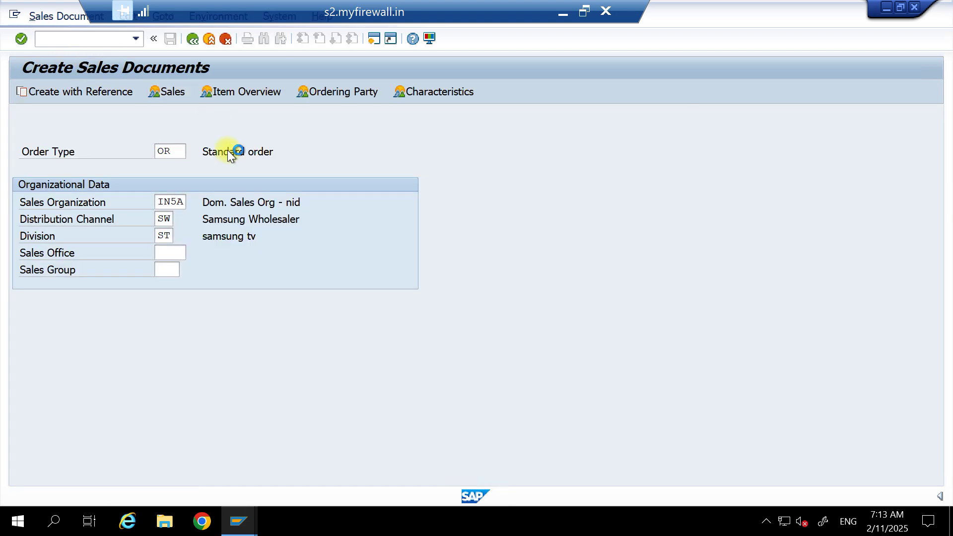
key(BackSpace)
key(Down)
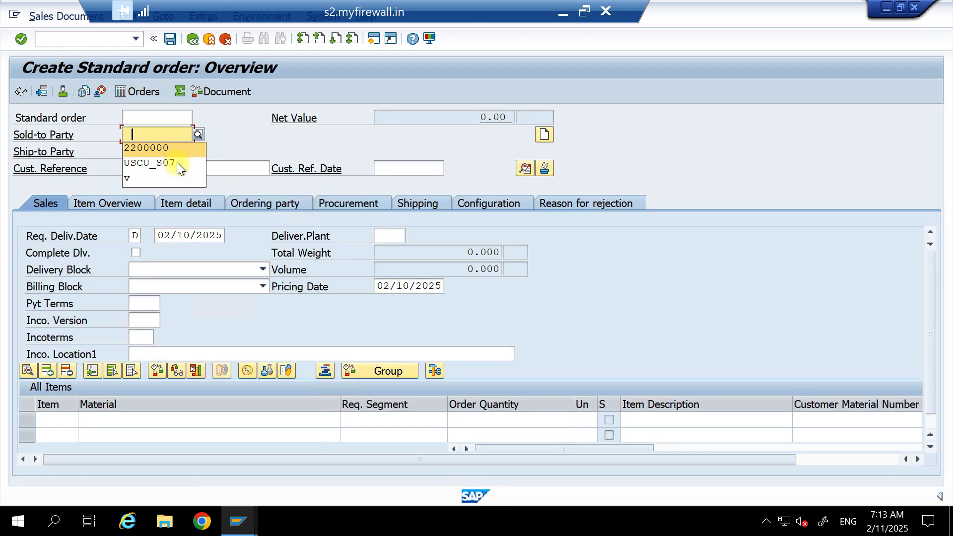
key(Return)
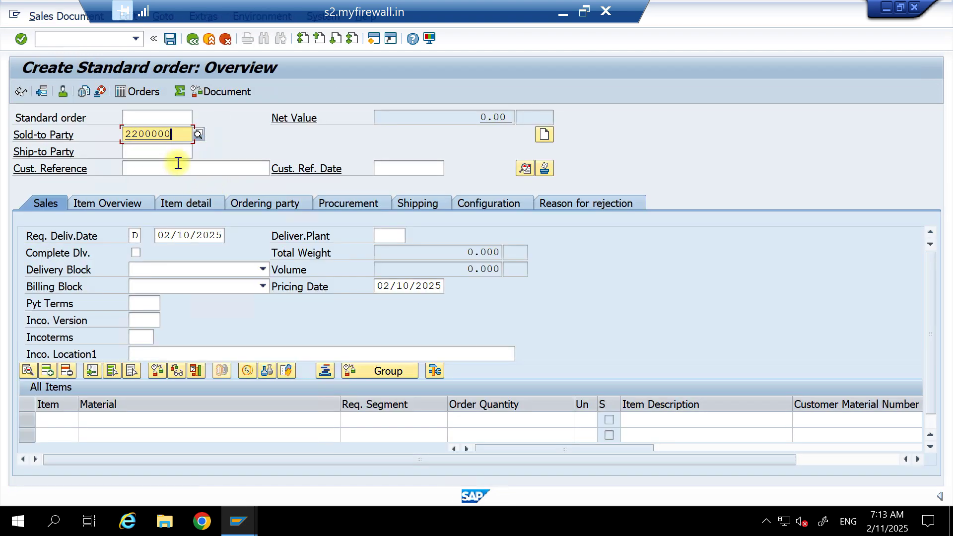
Add item 10 with material TVS_1, quantity 10.
click(119, 420)
key(BackSpace)
key(Down)
key(Tab)
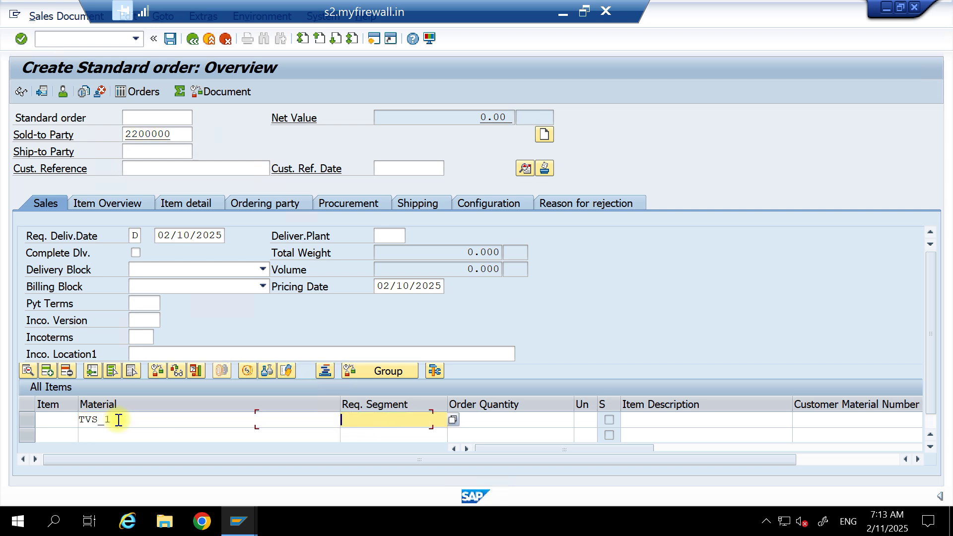
key(Tab)
text(10)
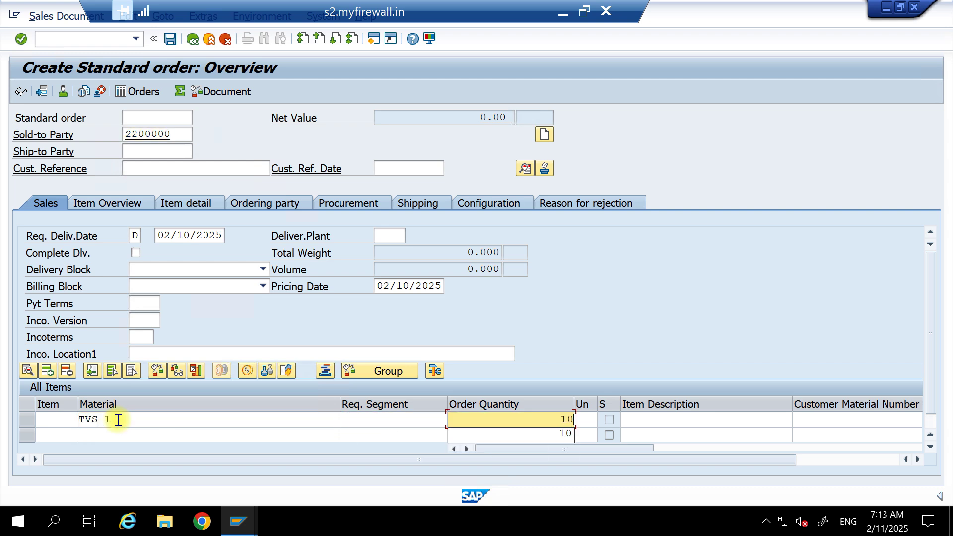
key(Return)
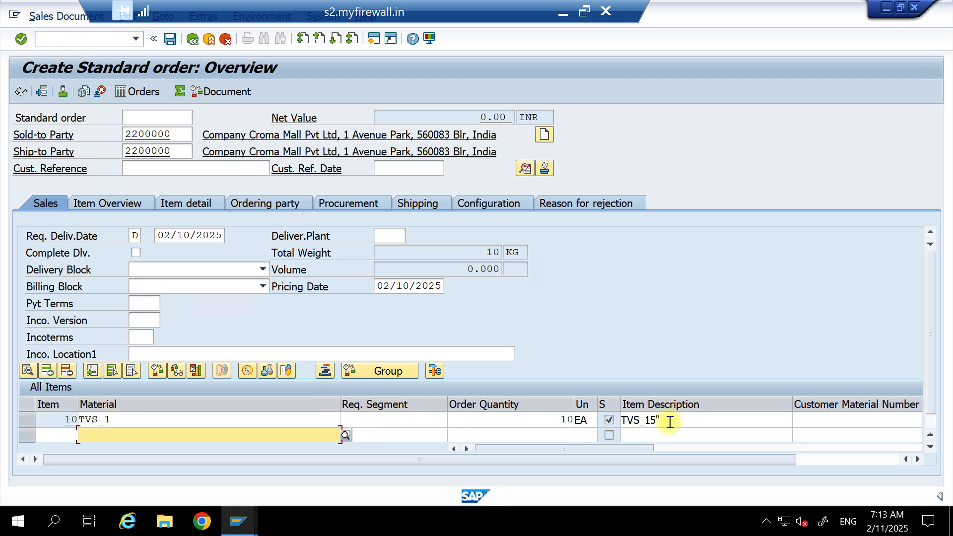
Set the item's PR00 price to 1,000 INR, giving net value 10,000.00.
click(694, 423)
key(Tab)
key(Tab)
key(Tab)
key(Tab)
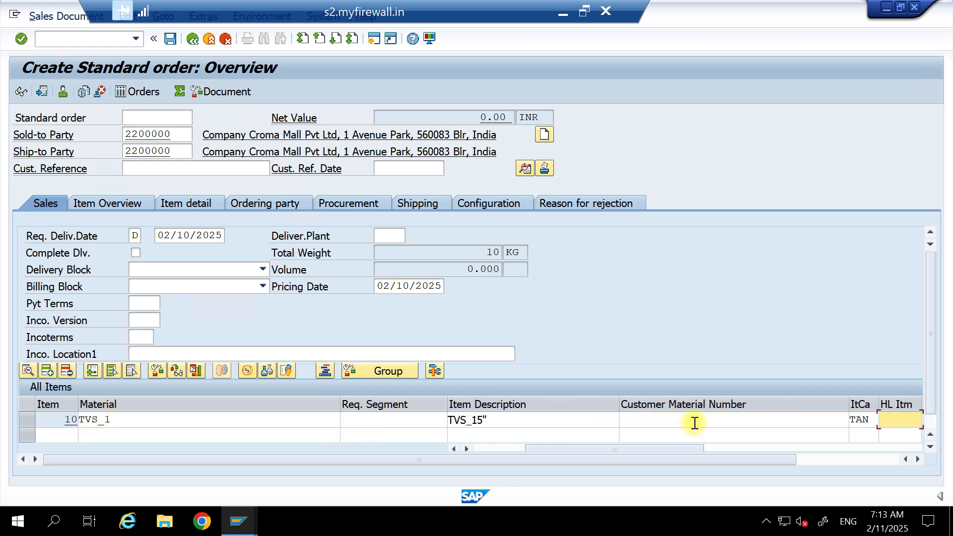
key(Tab)
key(Tab)
key(Tab)
key(Tab)
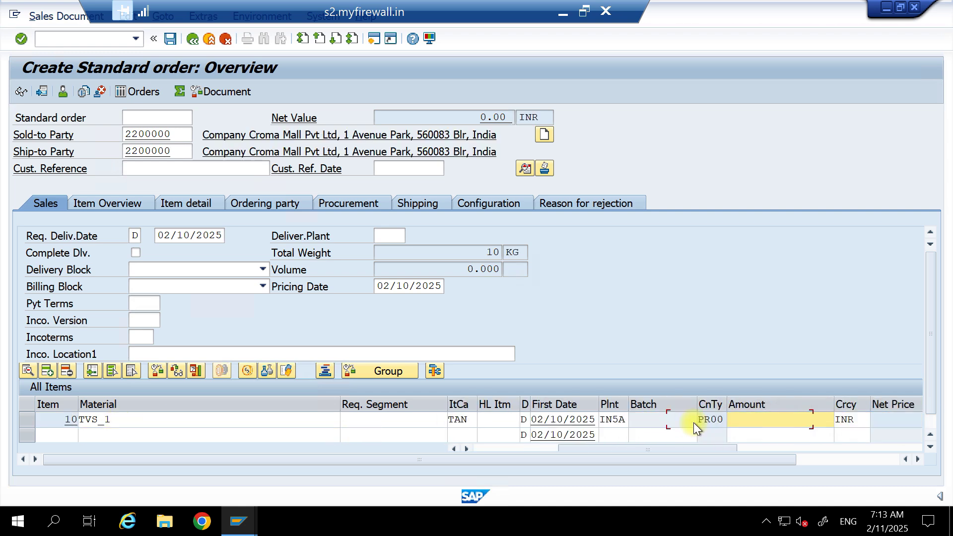
key(shift+Tab)
text(1000)
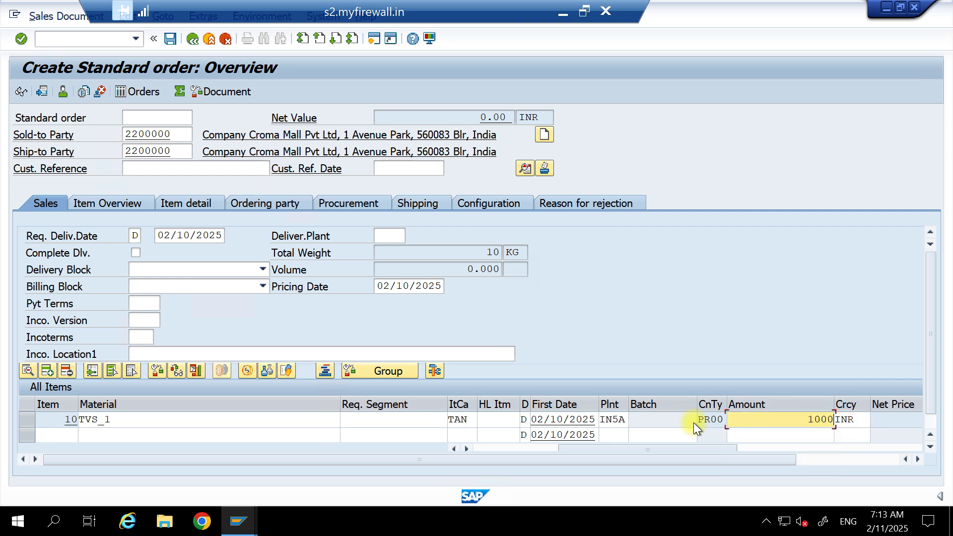
key(Return)
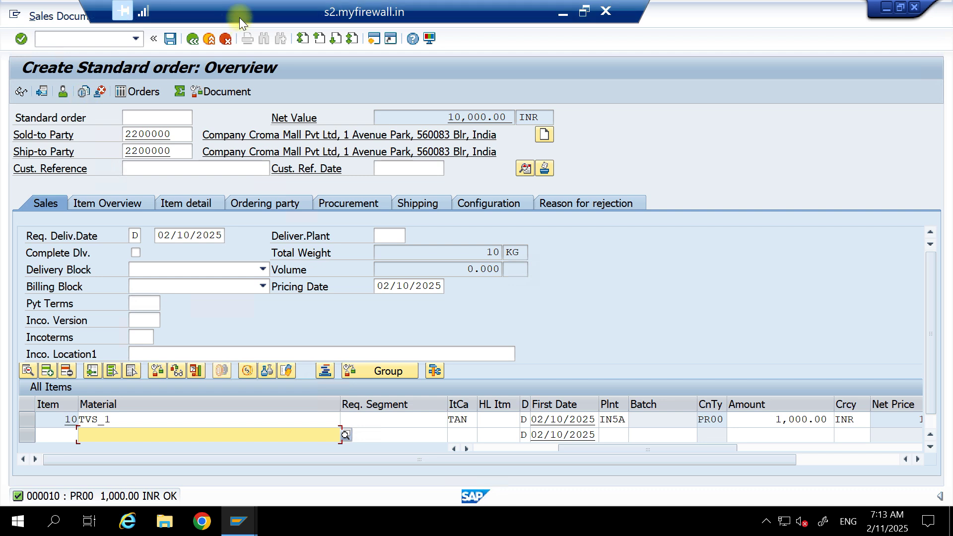
drag(243, 13, 428, 14)
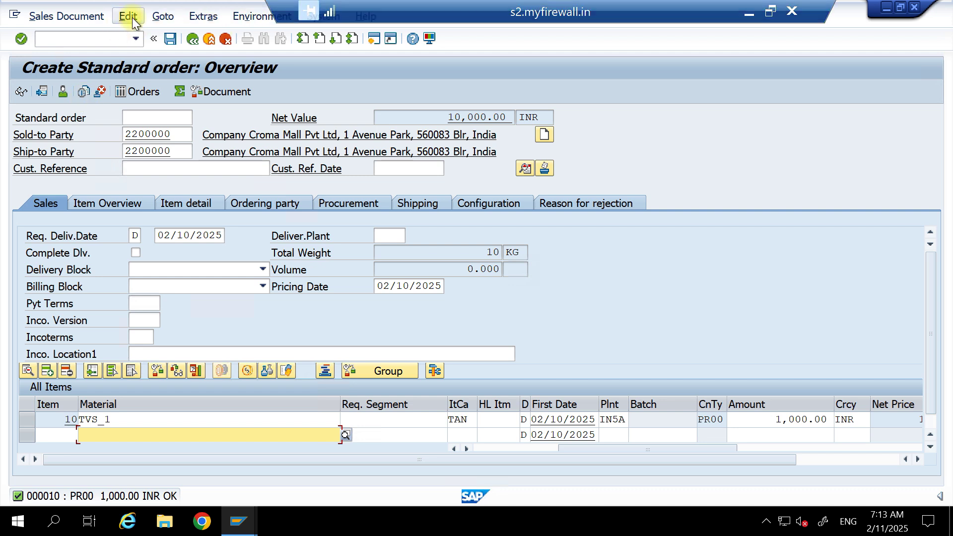
From the incompletion log, set Incoterms FCA with location TEST.
click(158, 15)
mouse_move(128, 16)
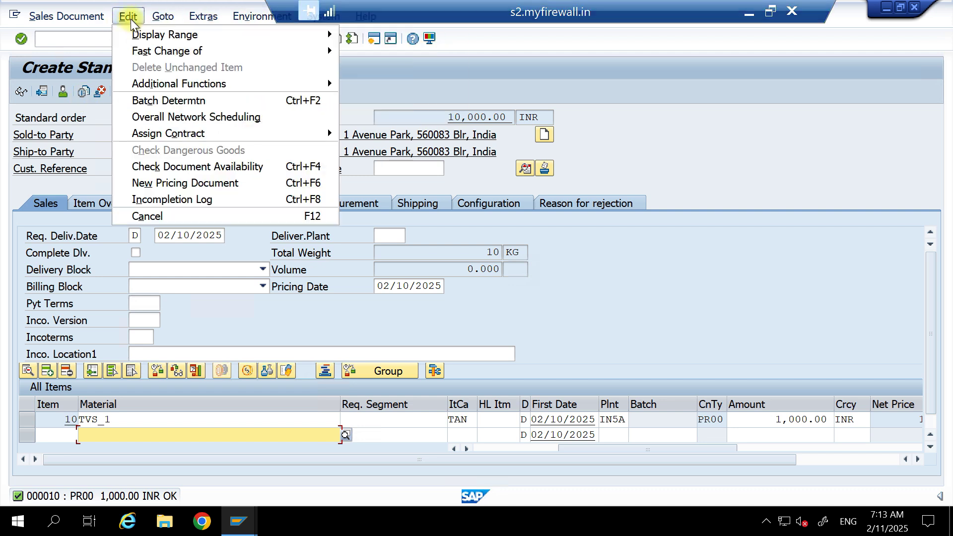
click(178, 200)
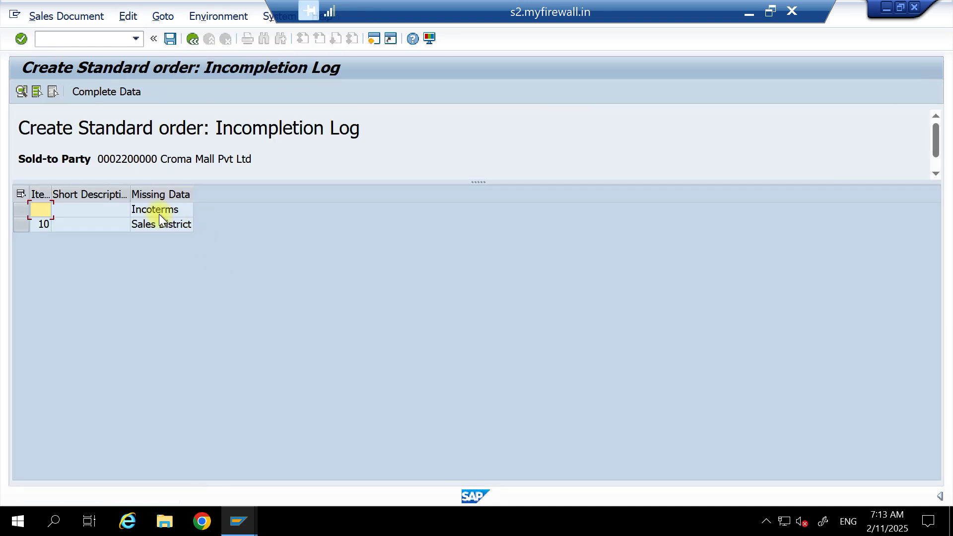
double_click(160, 215)
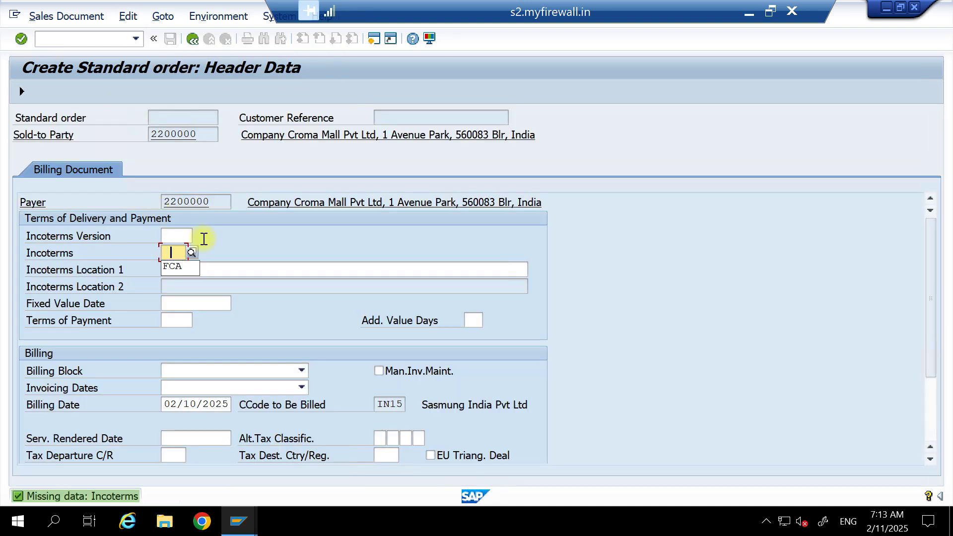
key(Down)
key(Tab)
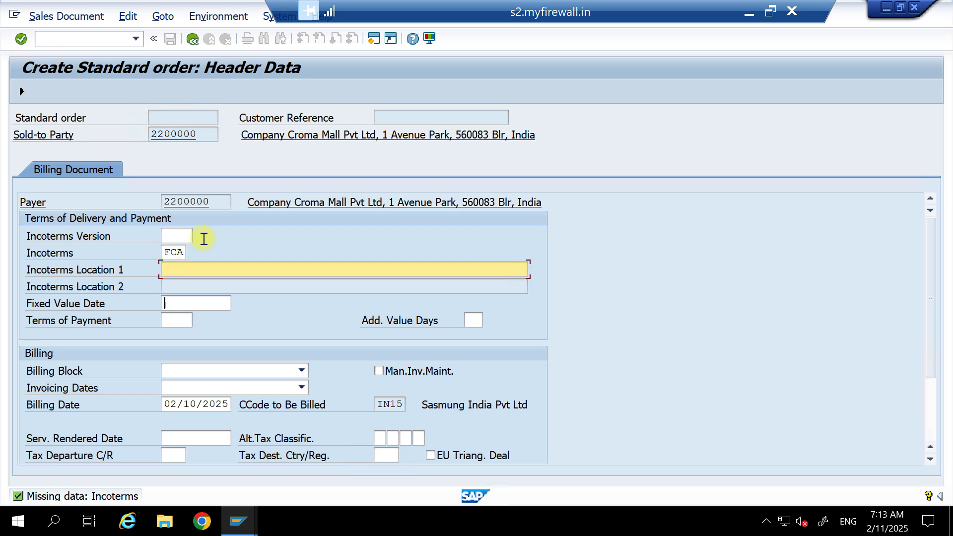
key(Tab)
key(shift+Tab)
key(shift+Tab)
key(Tab)
text(TEST)
key(Return)
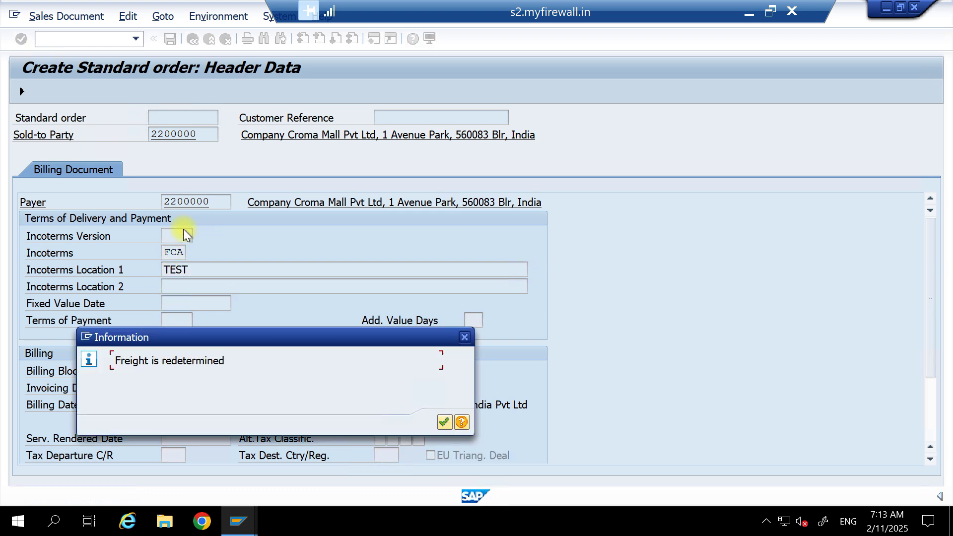
key(Return)
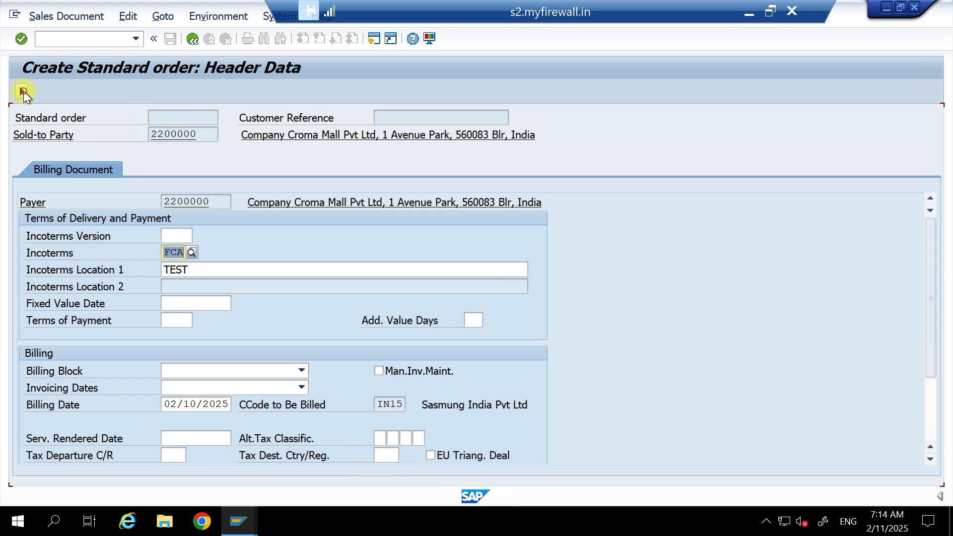
Fill item 10's Sales District with US0001 and return to the order overview.
key(ctrl+s)
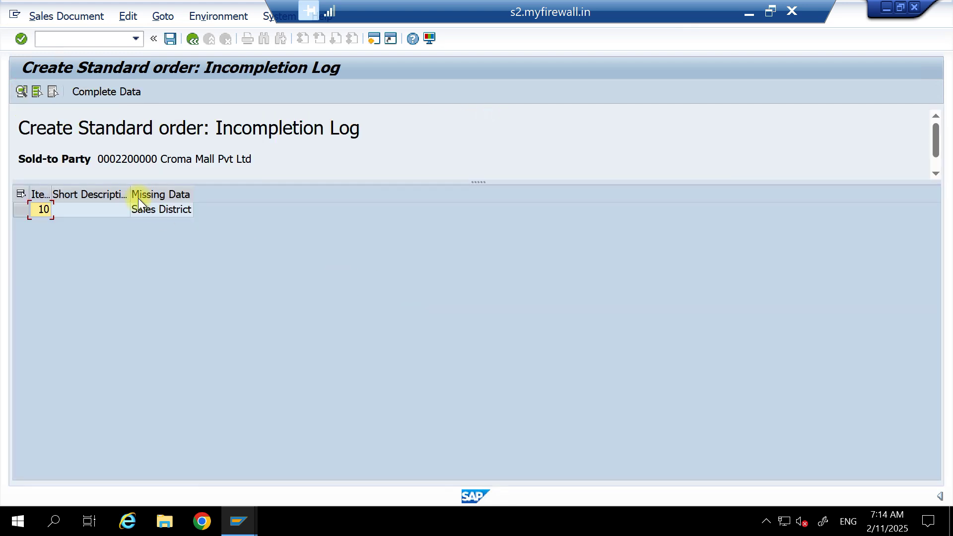
double_click(147, 210)
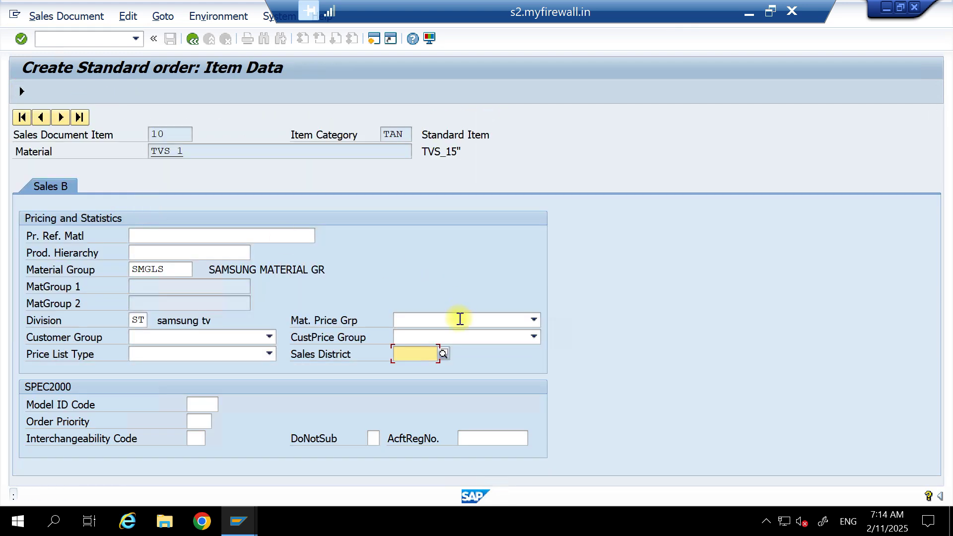
key(BackSpace)
key(Down)
key(Return)
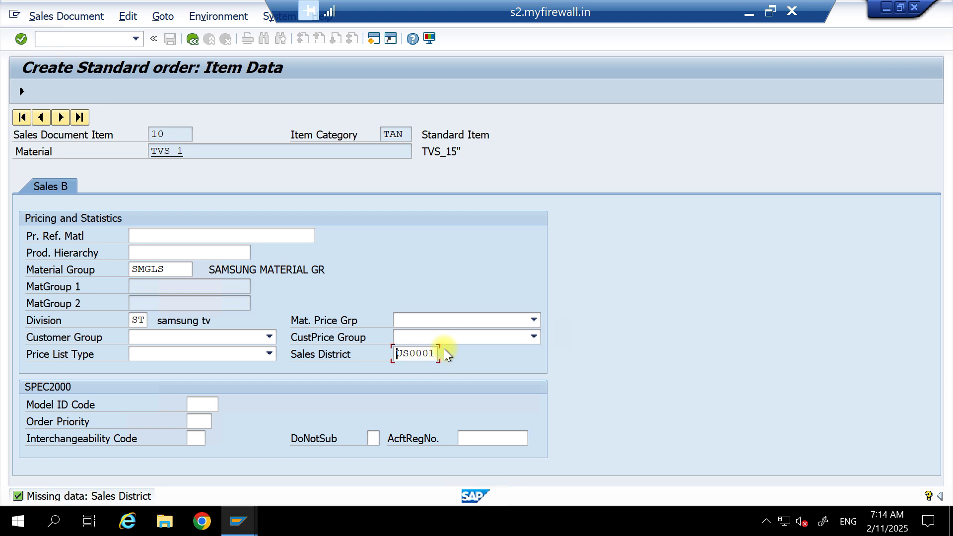
key(Return)
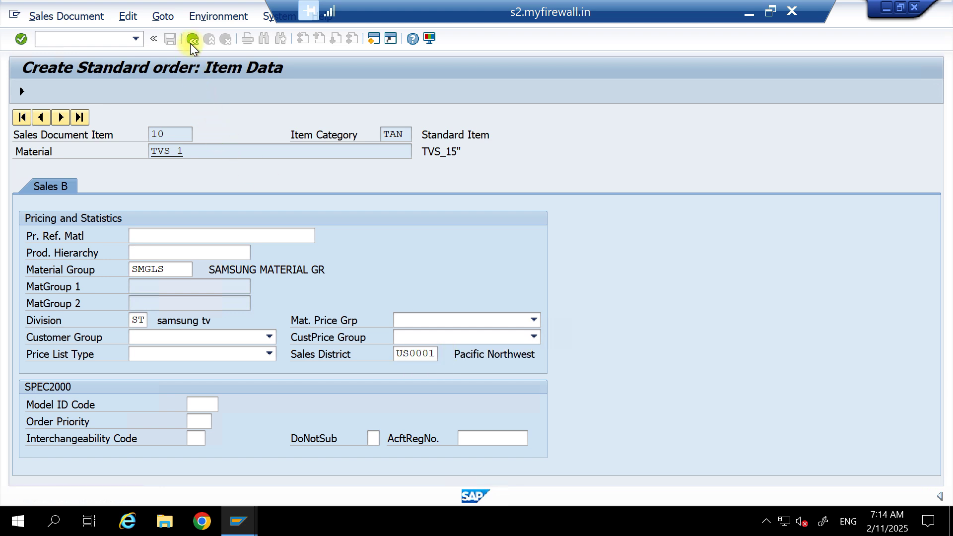
click(191, 40)
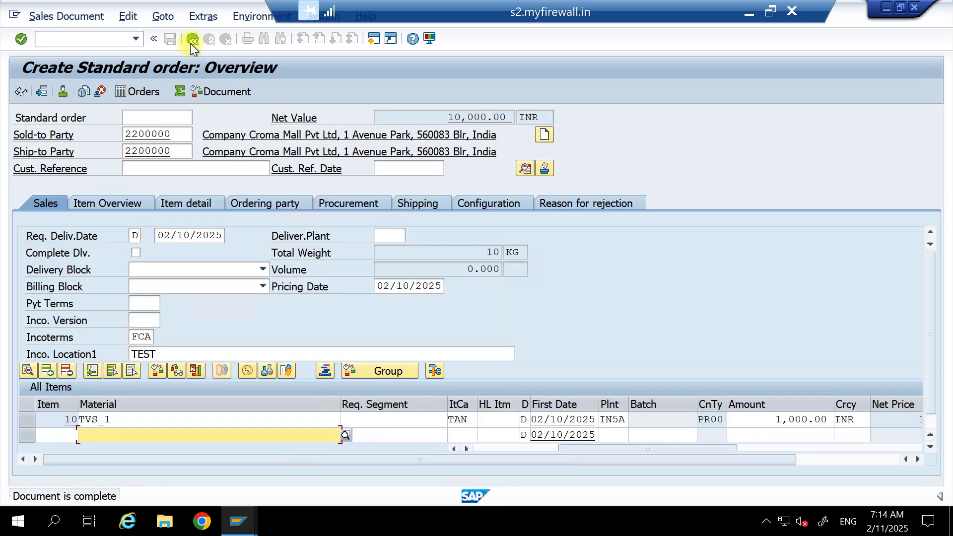
Display the new order's header Status and highlight its Not Blocked block status, with all checks Complete.
click(161, 17)
mouse_move(200, 52)
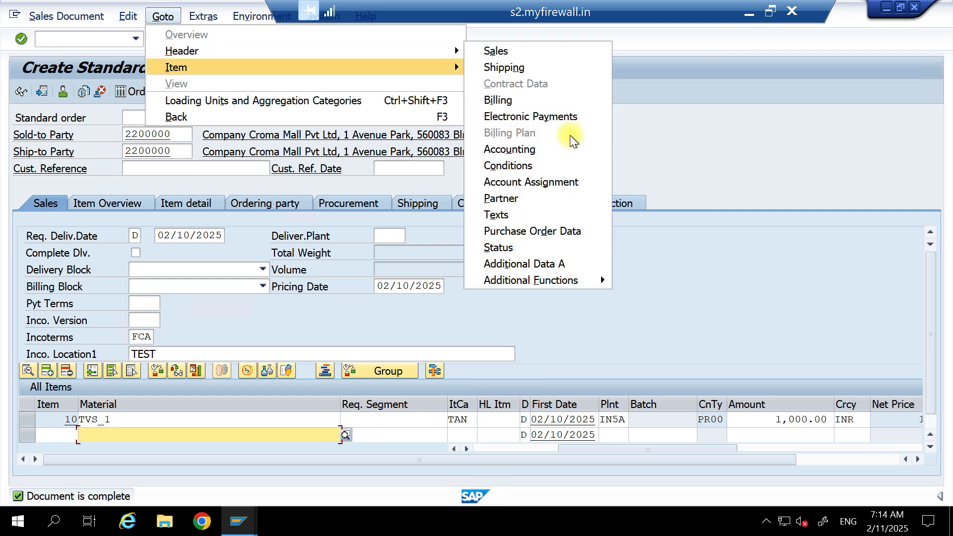
click(500, 247)
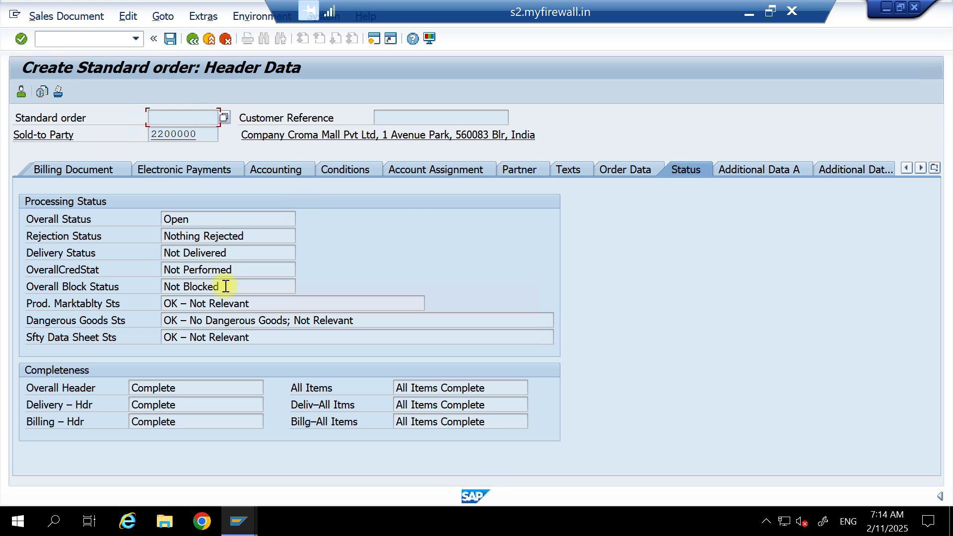
drag(222, 284, 129, 297)
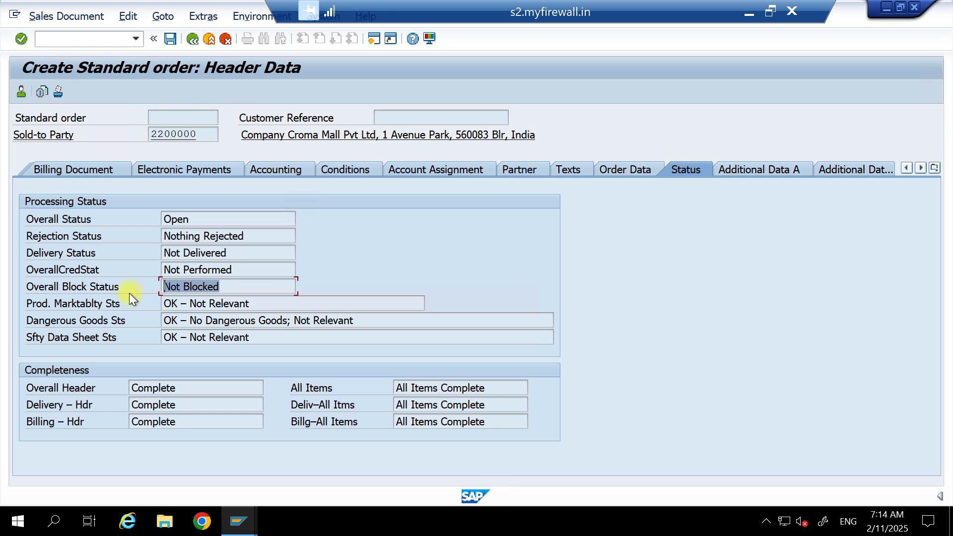
click(223, 286)
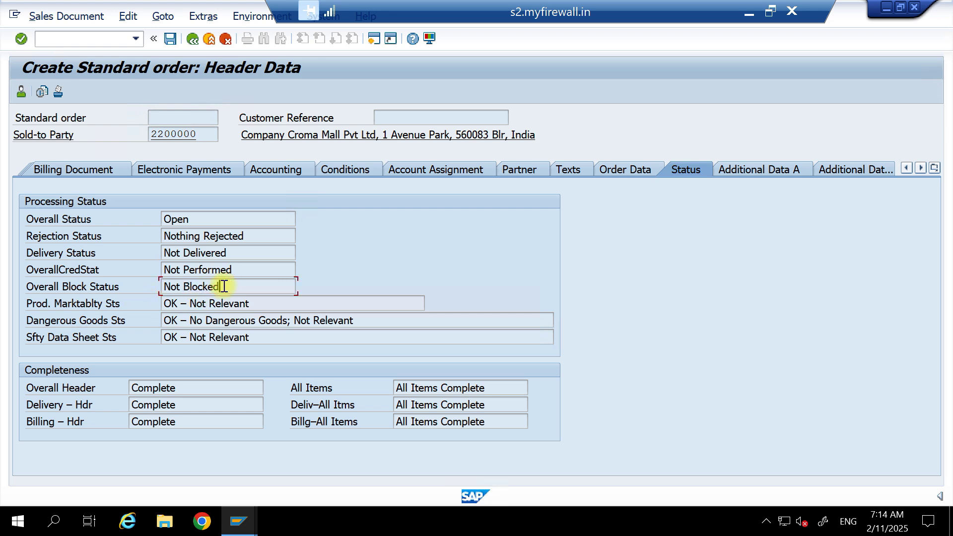
drag(224, 286, 112, 290)
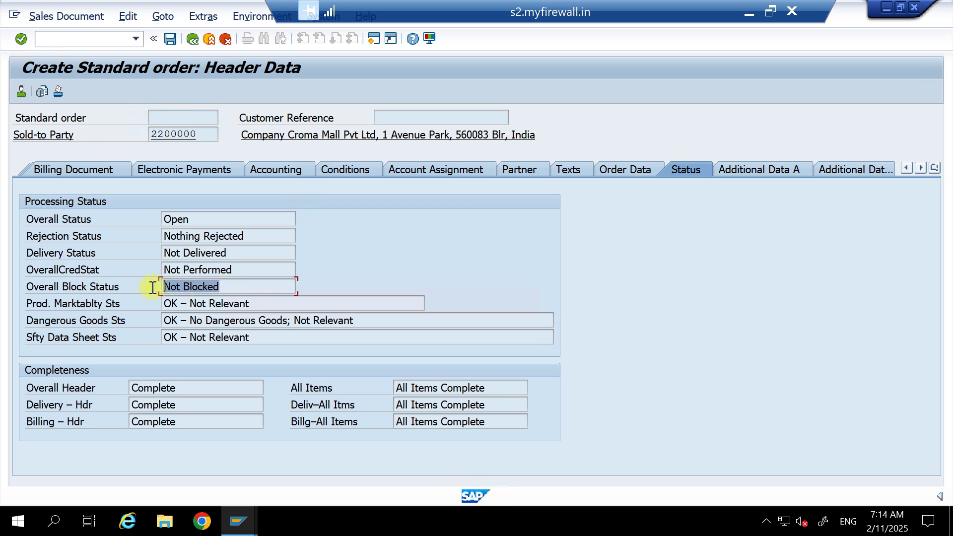
click(243, 522)
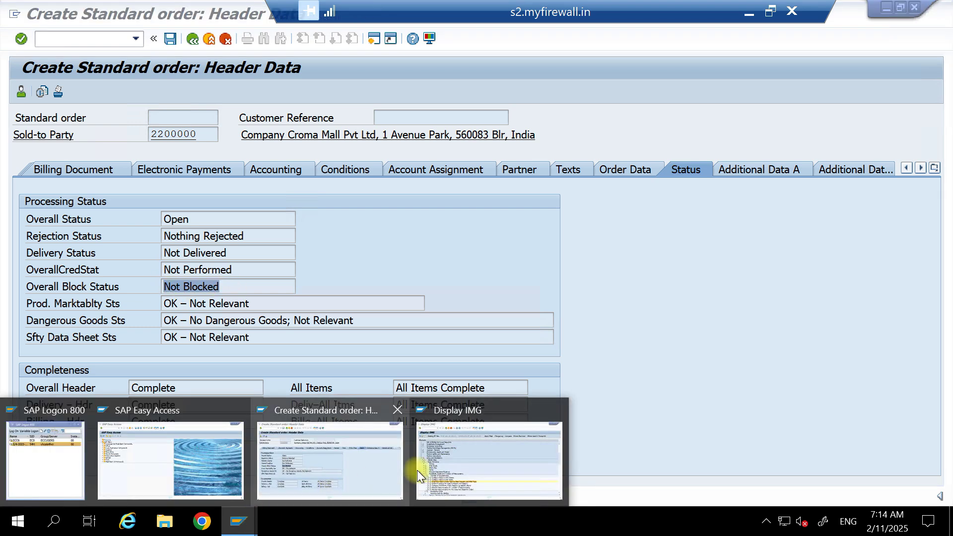
click(478, 461)
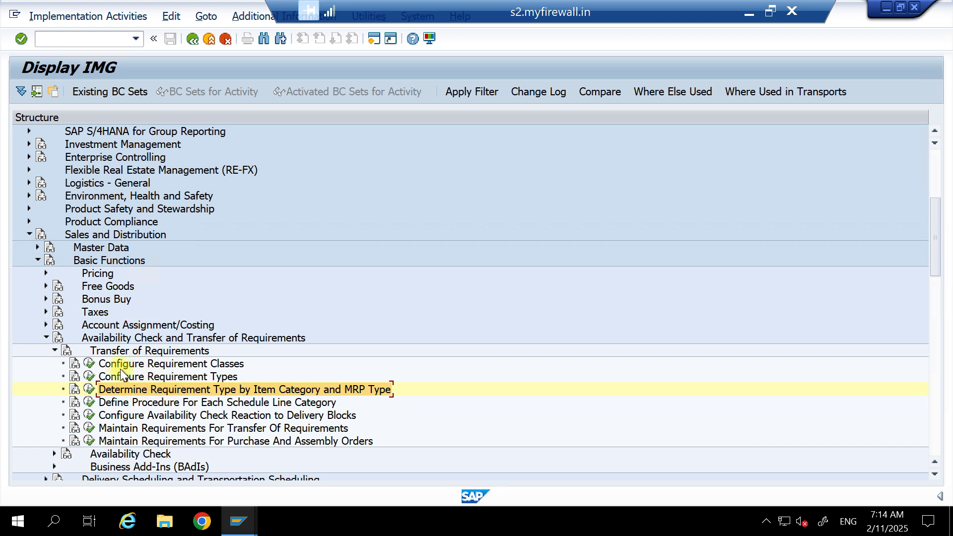
click(150, 365)
click(163, 377)
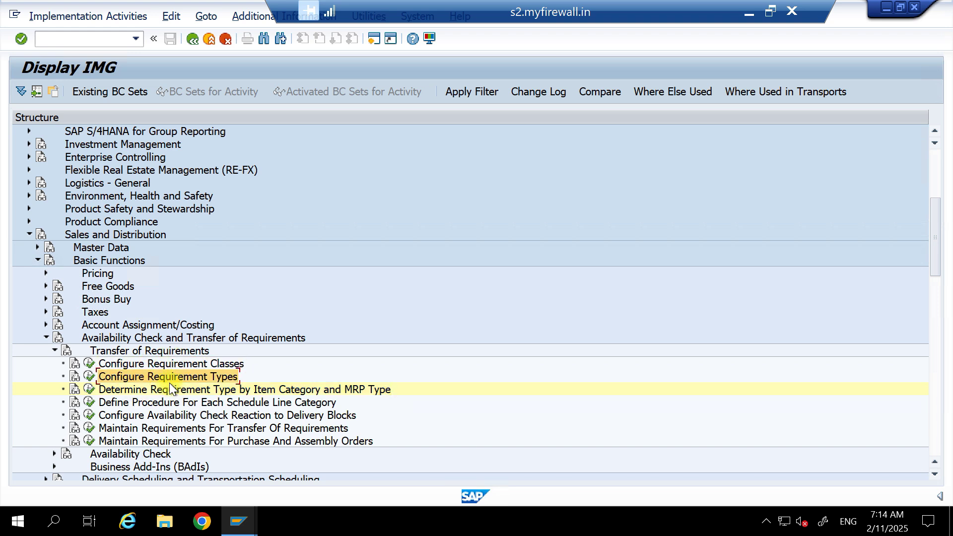
click(176, 391)
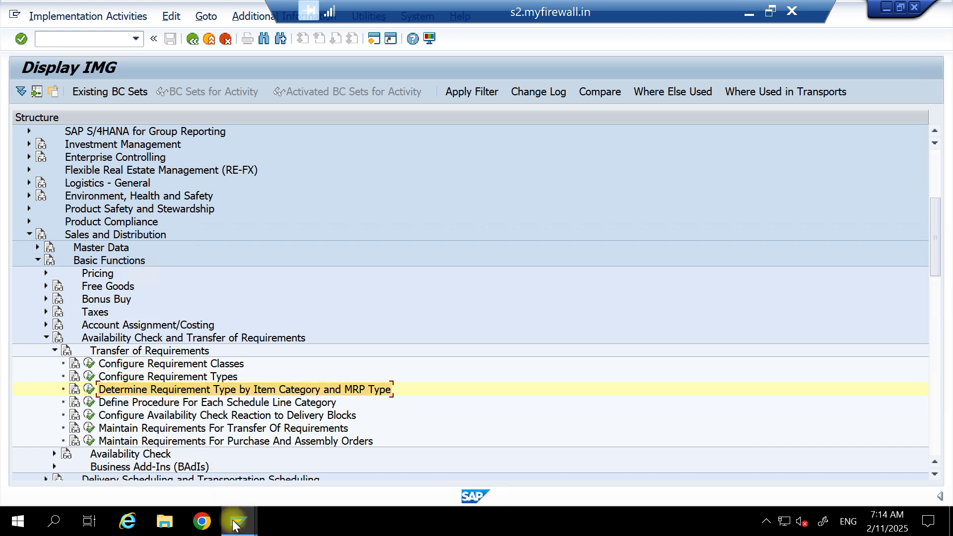
mouse_move(233, 525)
click(332, 454)
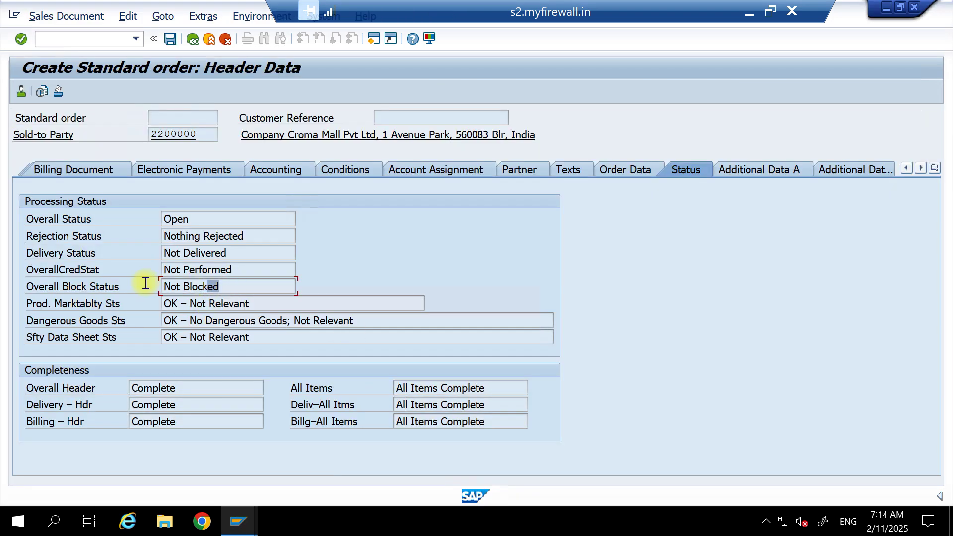
Save the new standard order and enter /NVL01 in the command field.
click(173, 43)
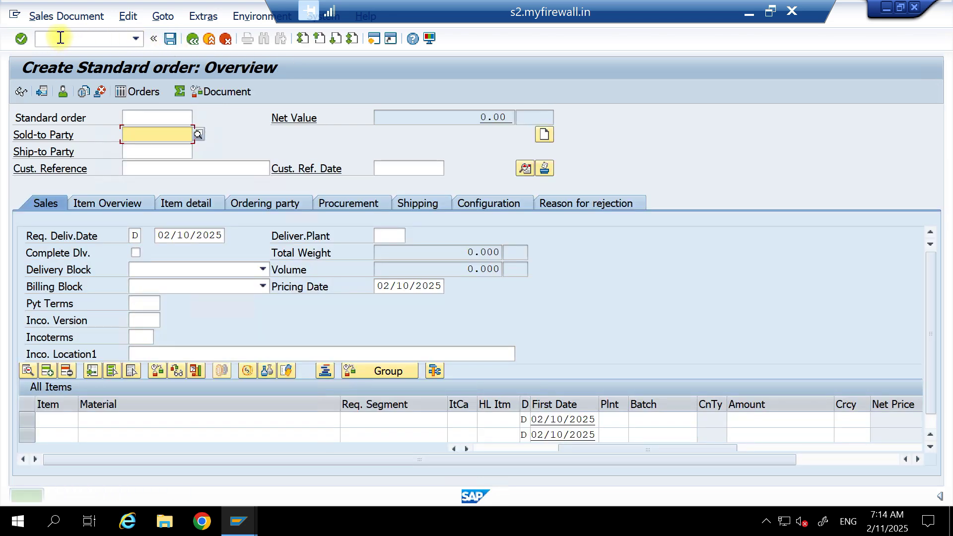
click(60, 38)
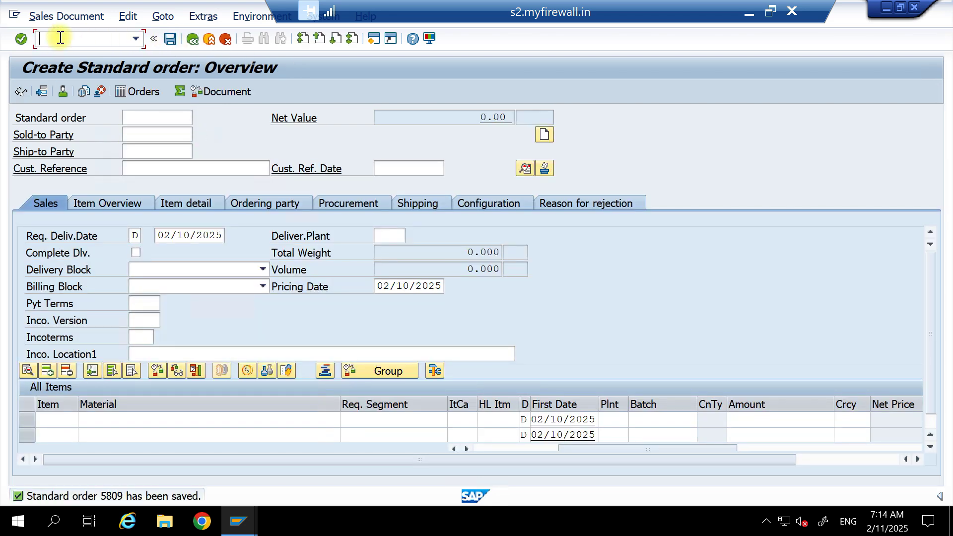
text(/NVL01N)
Create a delivery for the new order (item 10, 10 EA of TVS_1) without error, then exit unsaved.
key(Return)
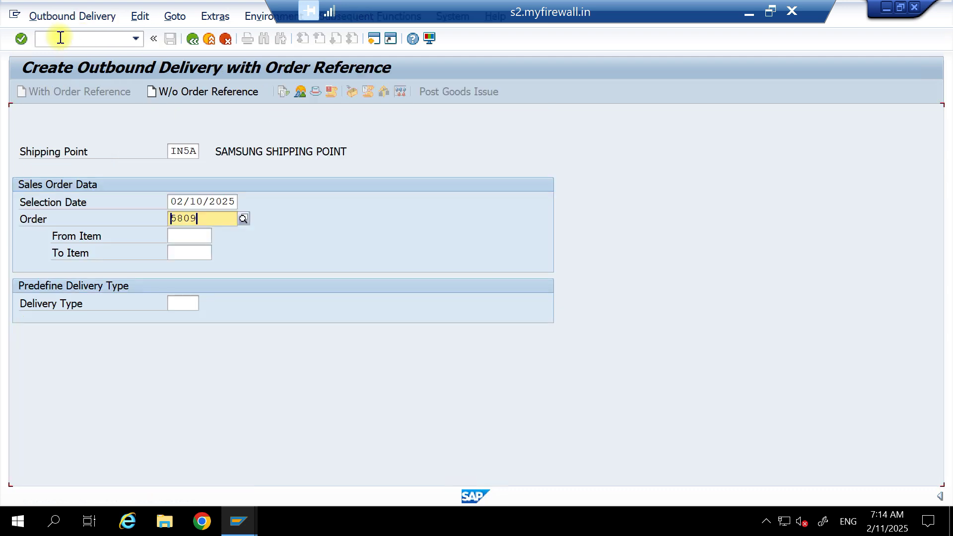
key(Return)
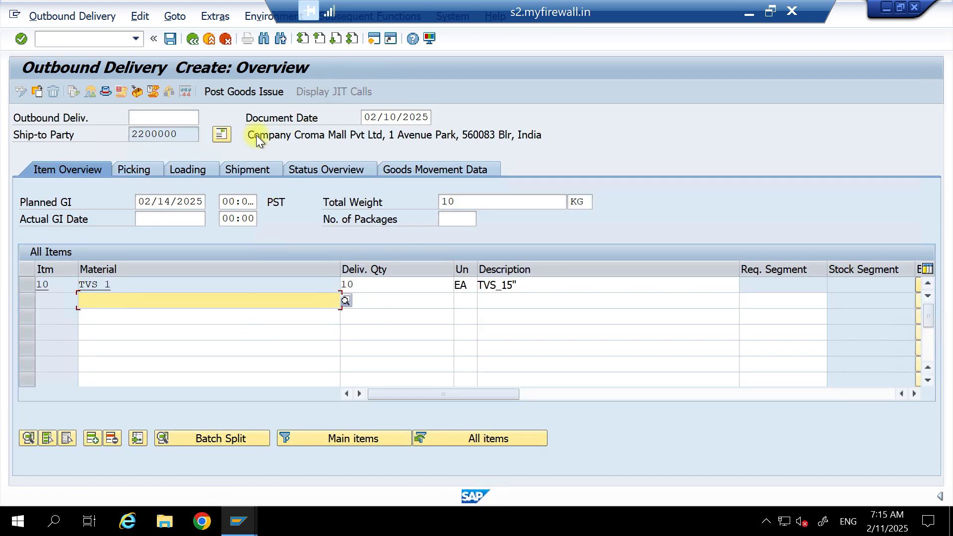
click(207, 40)
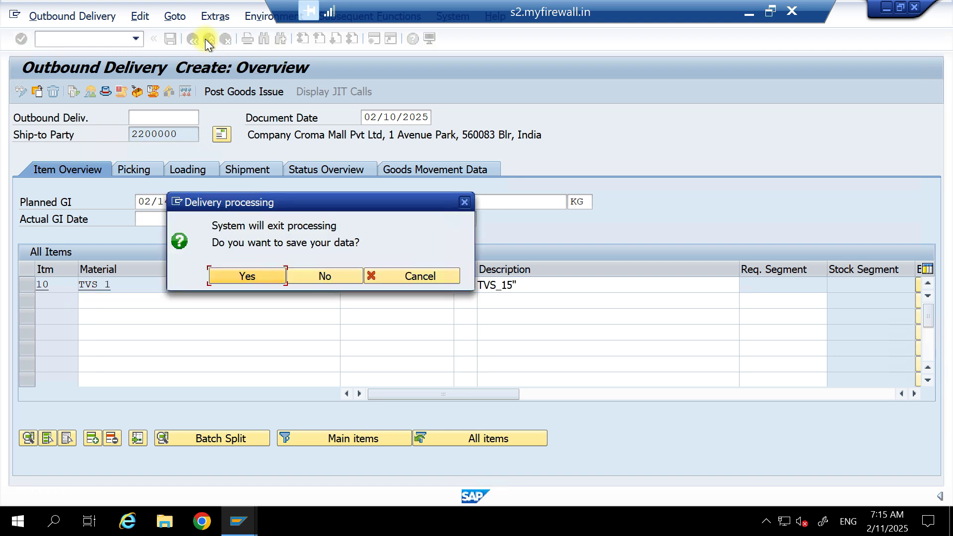
click(315, 273)
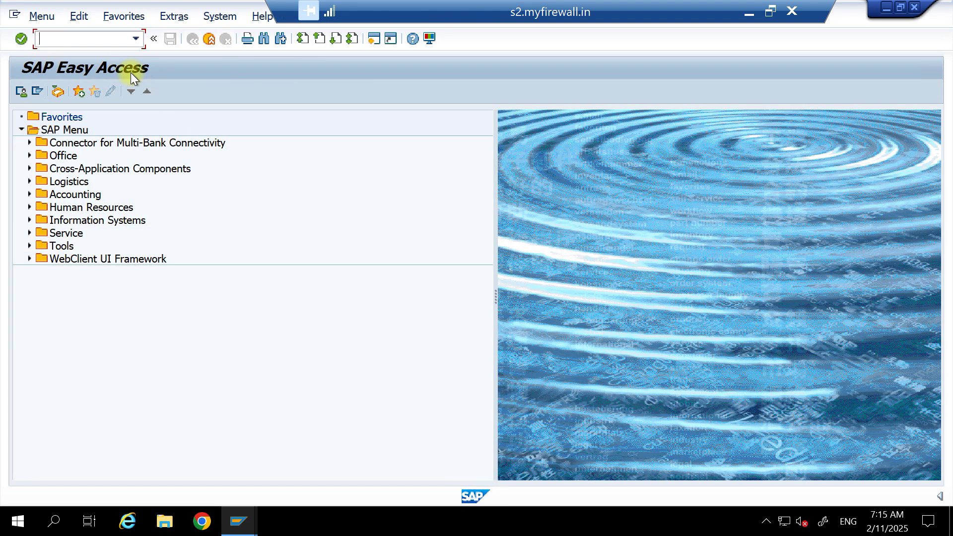
Retry VL01N delivery for old order 5800, confirm 'Create delivery' is still not allowed, then minimize SAP.
text(VL01N)
key(Return)
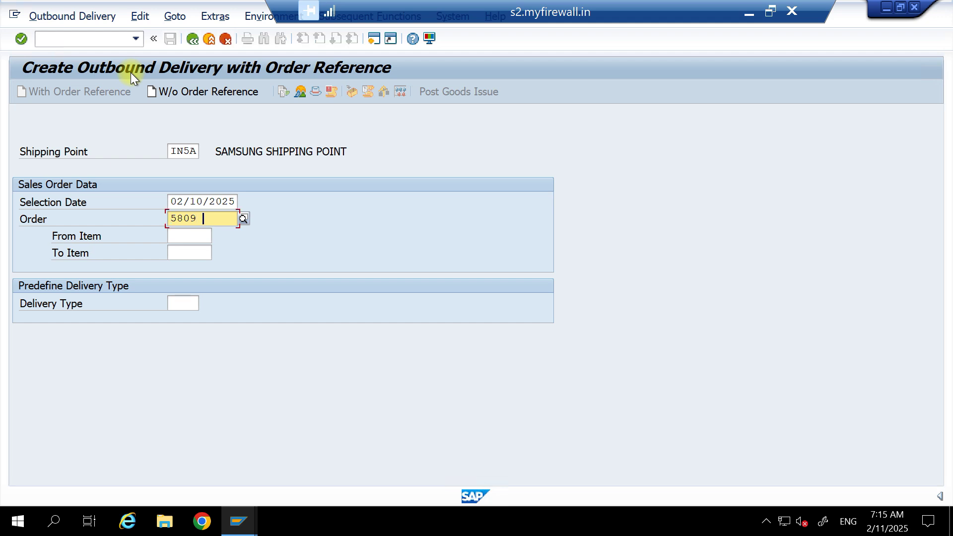
key(BackSpace)
key(BackSpace)
key(BackSpace)
key(BackSpace)
text(5800)
key(Return)
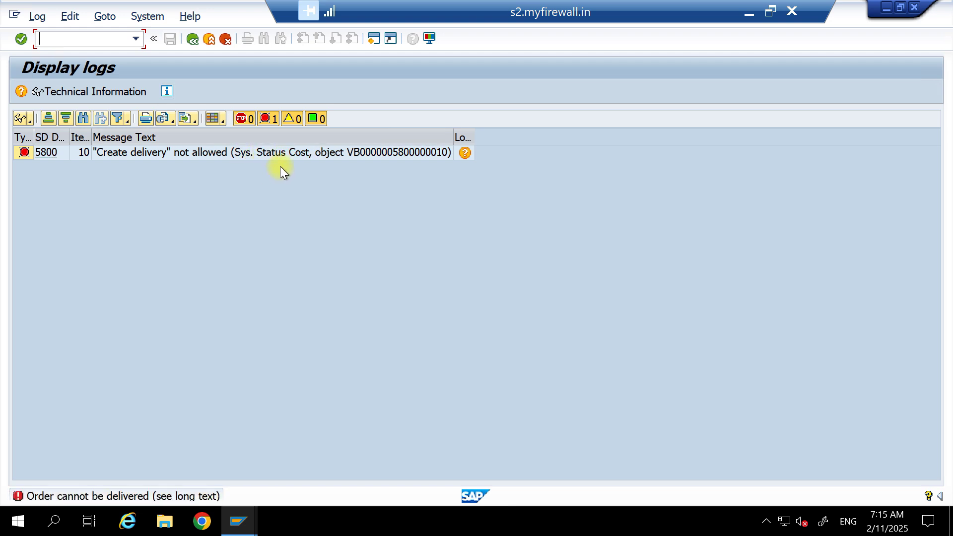
click(210, 39)
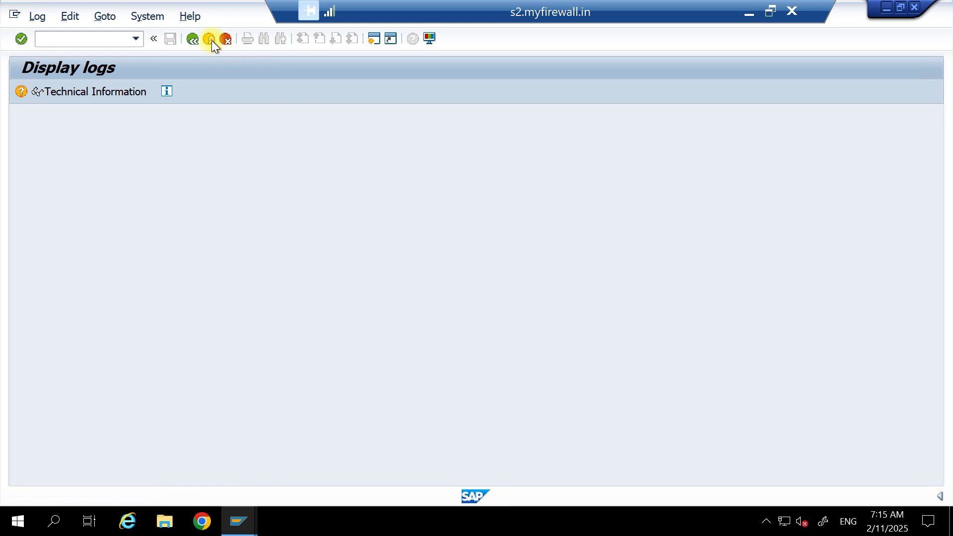
click(750, 10)
click(903, 492)
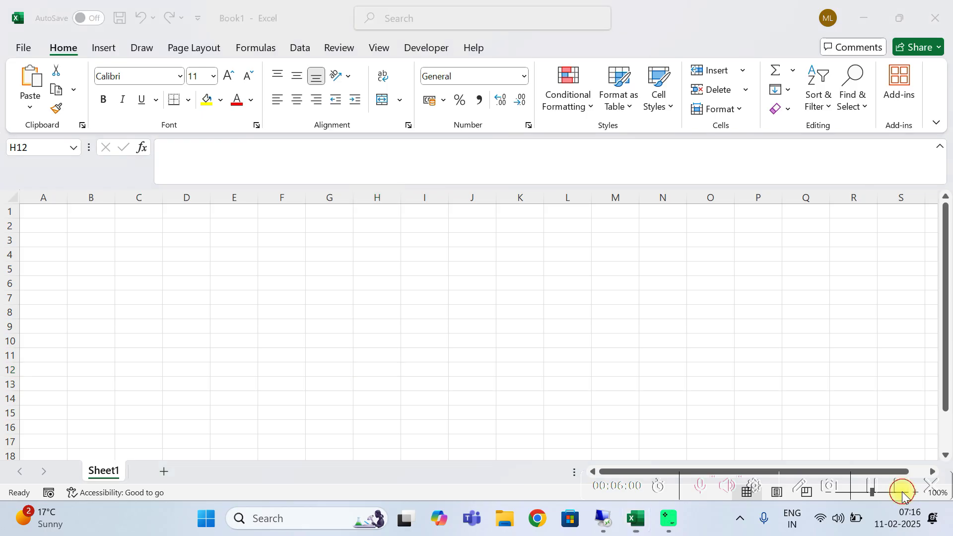